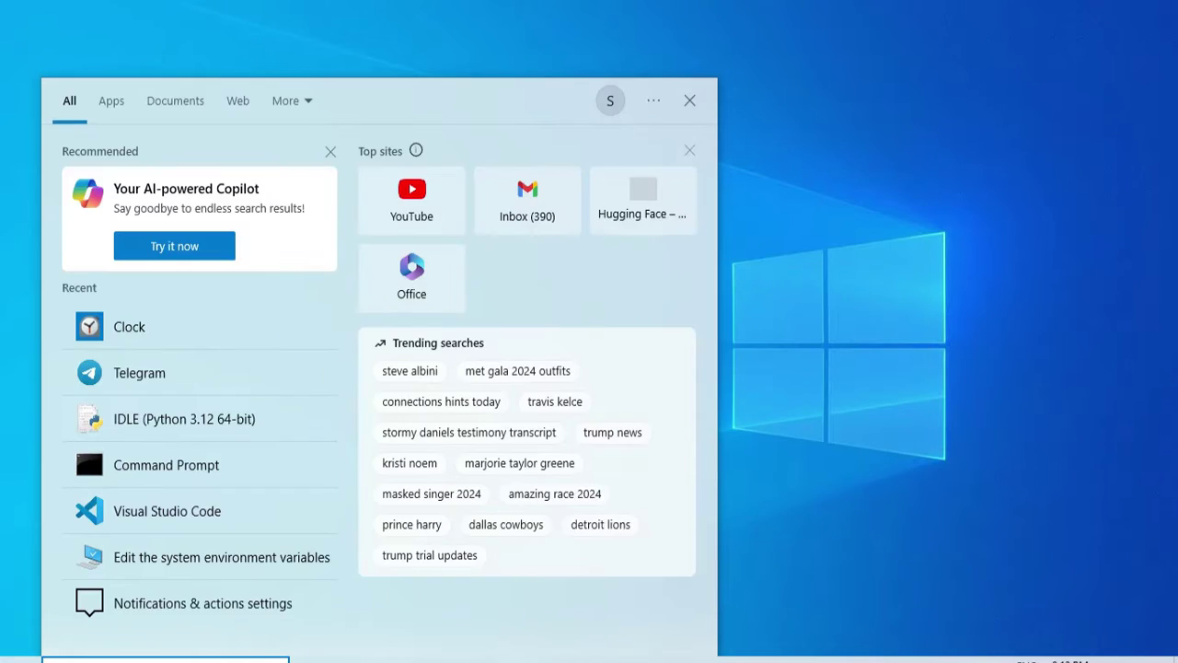
Search 'an' in Start and launch Android Studio Hedgehog 2023.1.1 from the best match.
type("an")
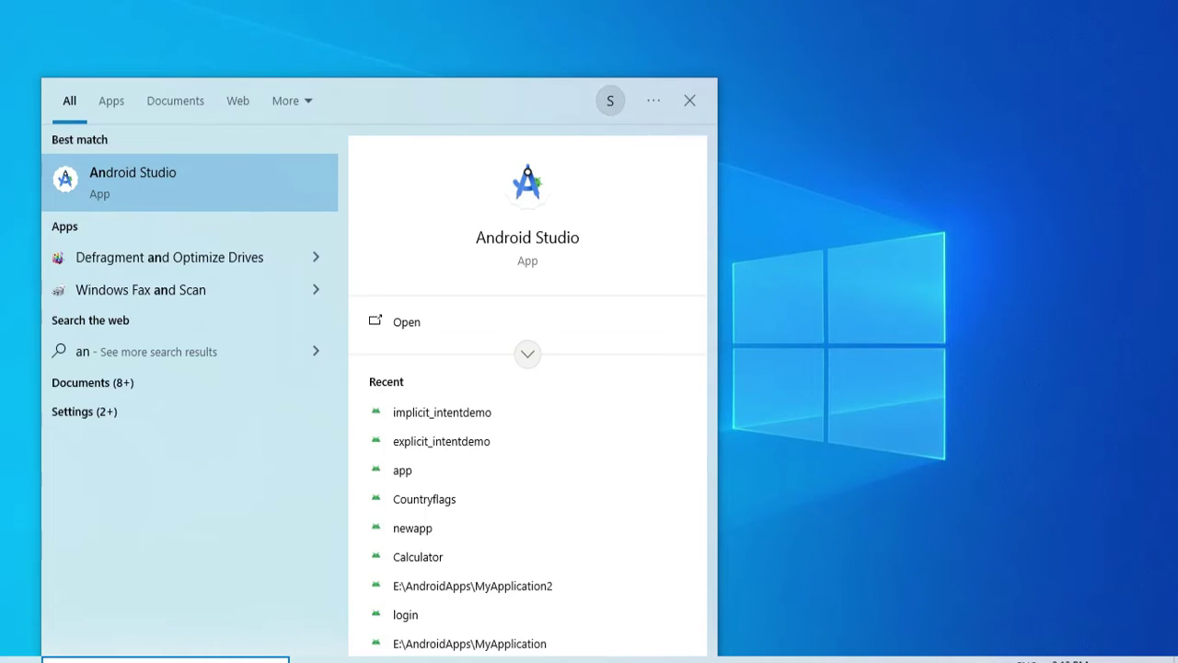
left_click(126, 187)
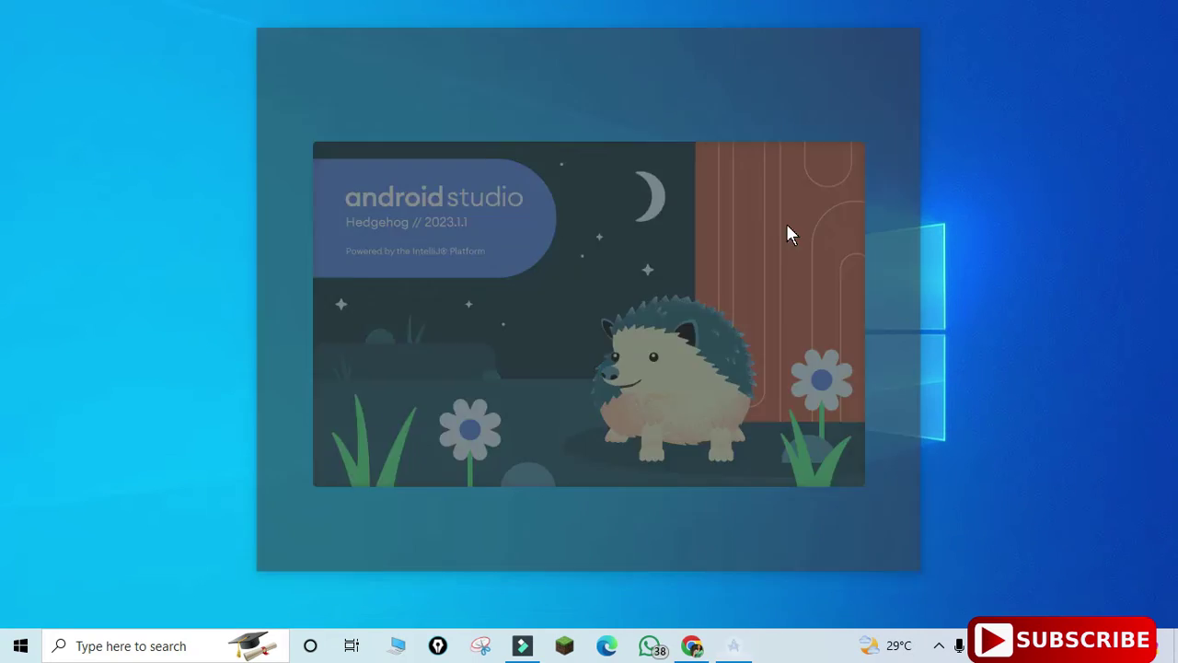
Close Android Studio and select it in Control Panel's Uninstall a program list.
left_click(906, 37)
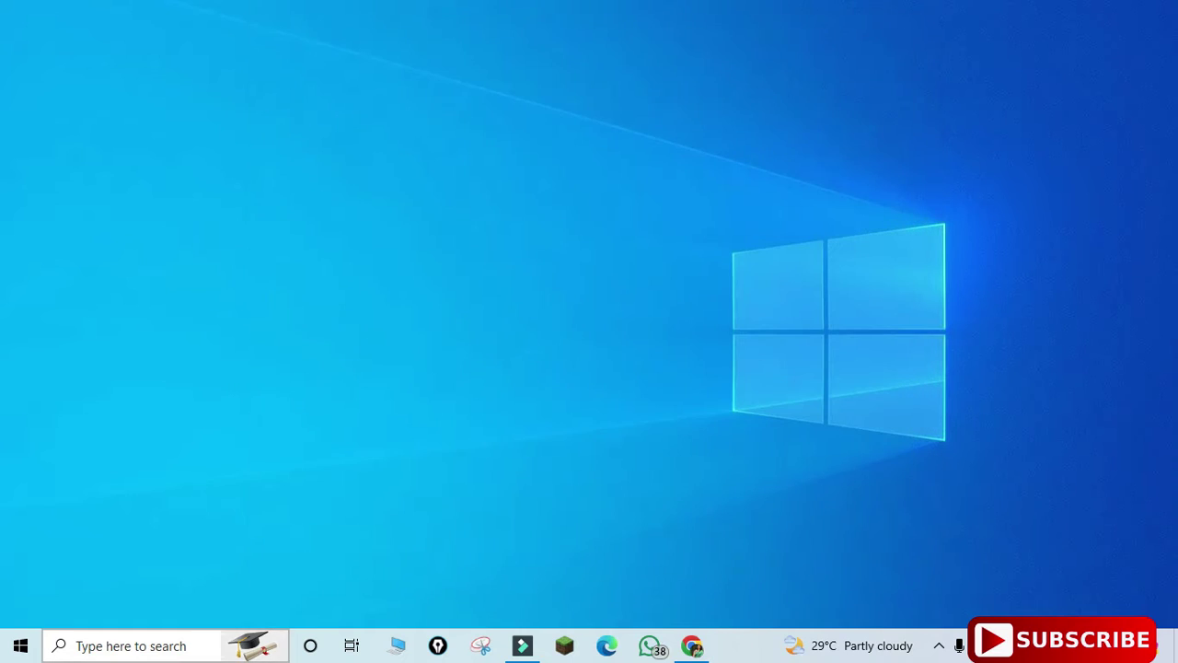
left_click(158, 652)
type("con")
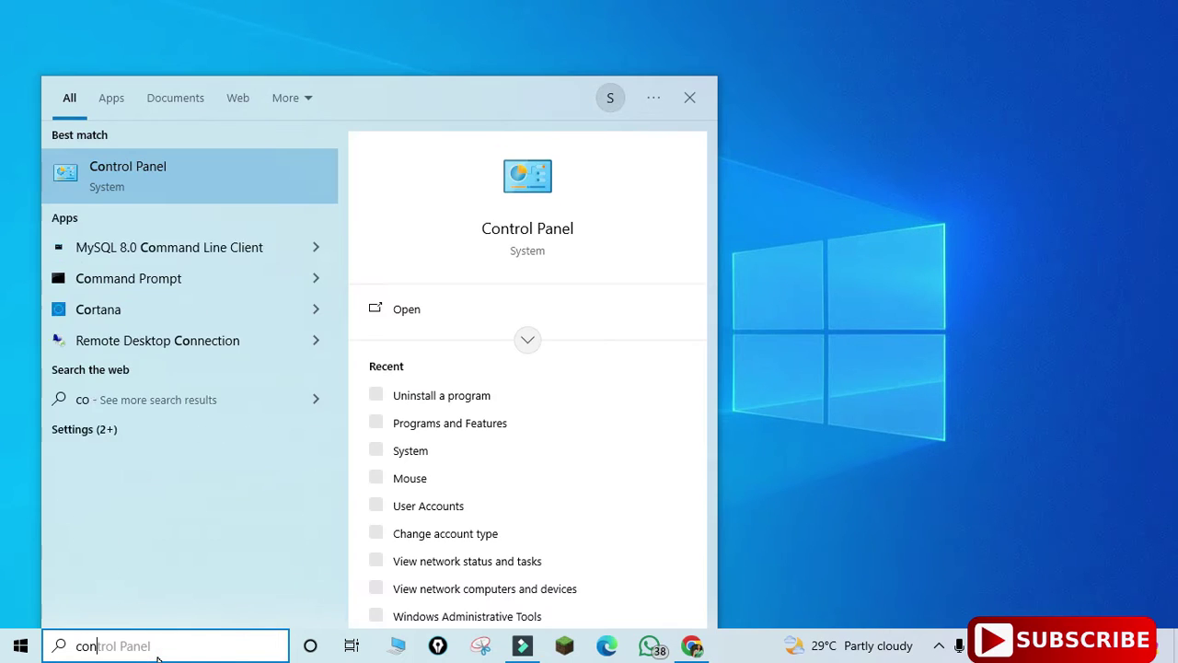
left_click(171, 173)
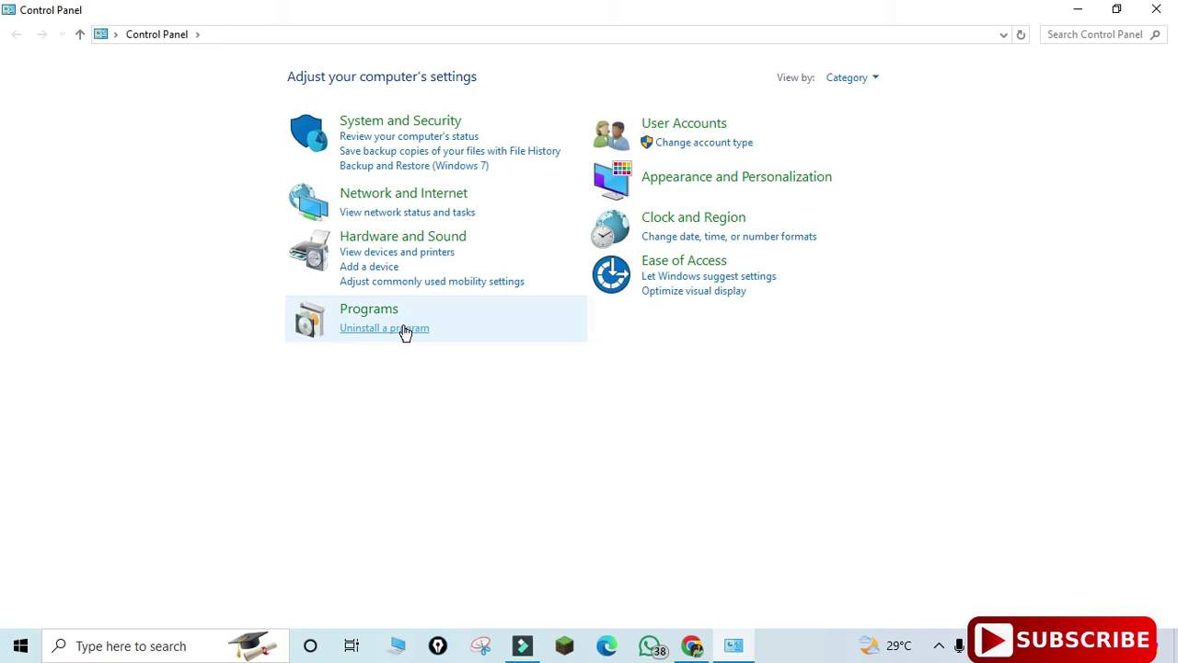
left_click(405, 329)
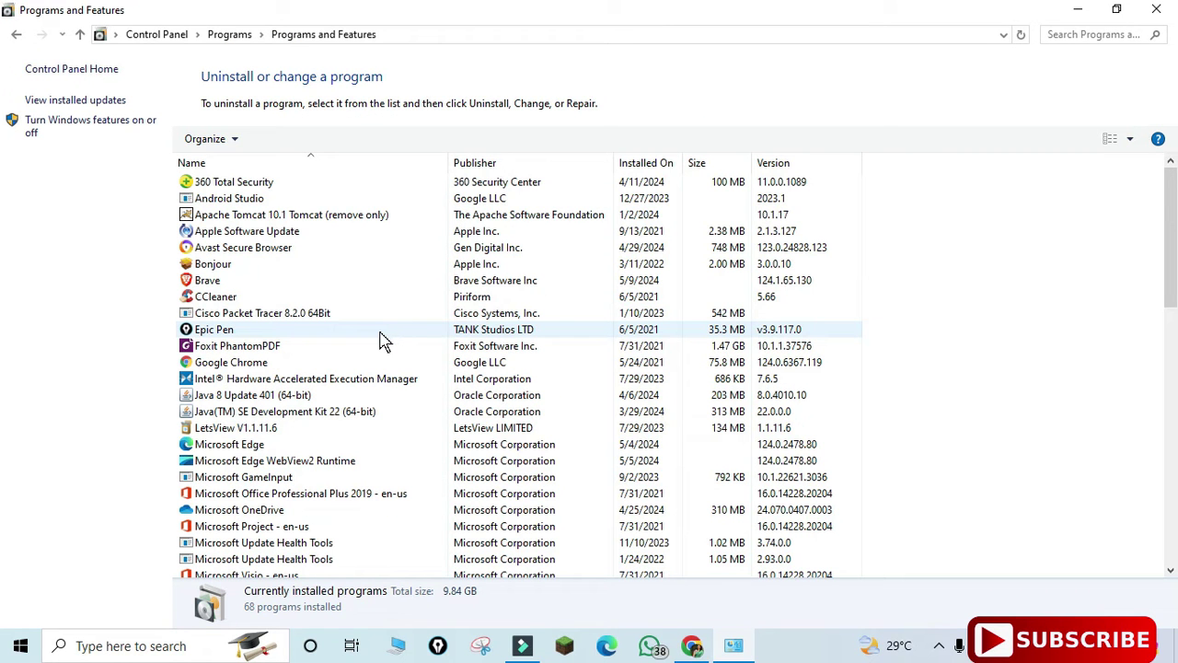
left_click(296, 198)
Uninstall Android Studio including Android User Settings, confirm removal, and close the finished uninstaller.
left_click(278, 140)
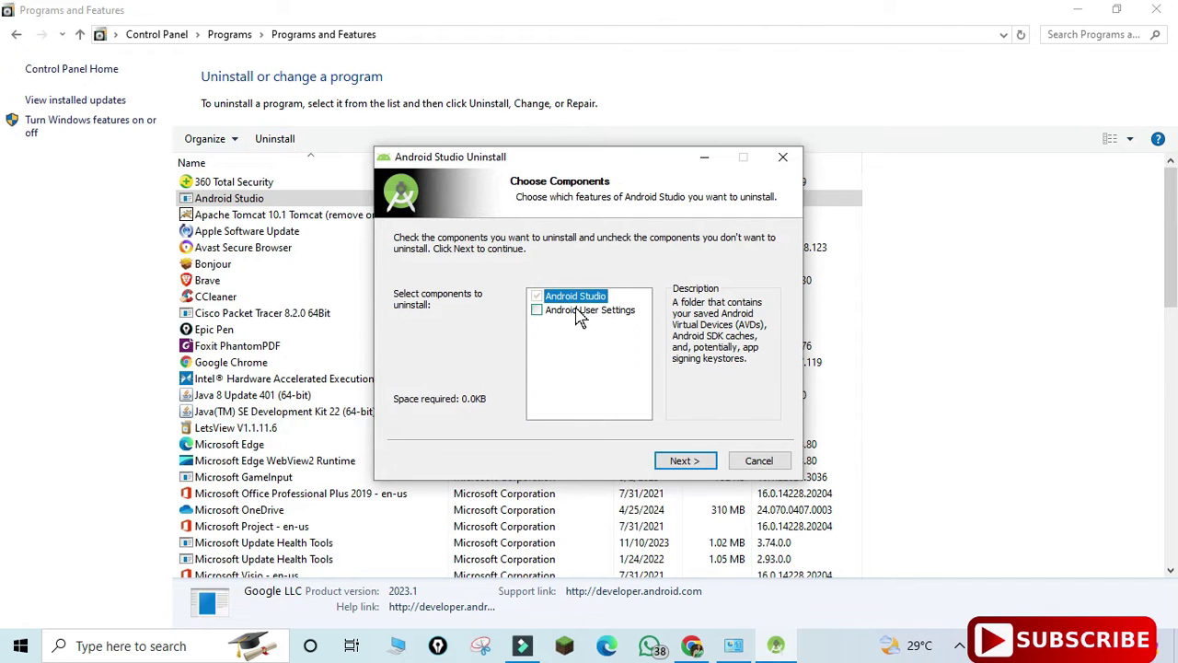
left_click(577, 310)
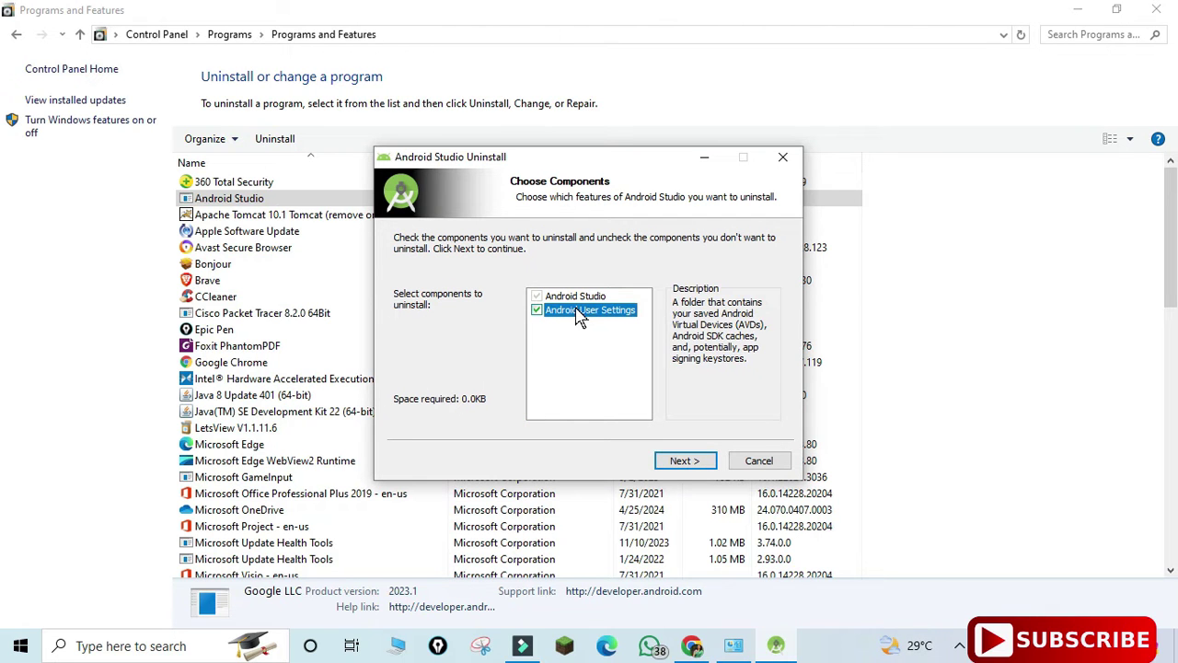
left_click(677, 461)
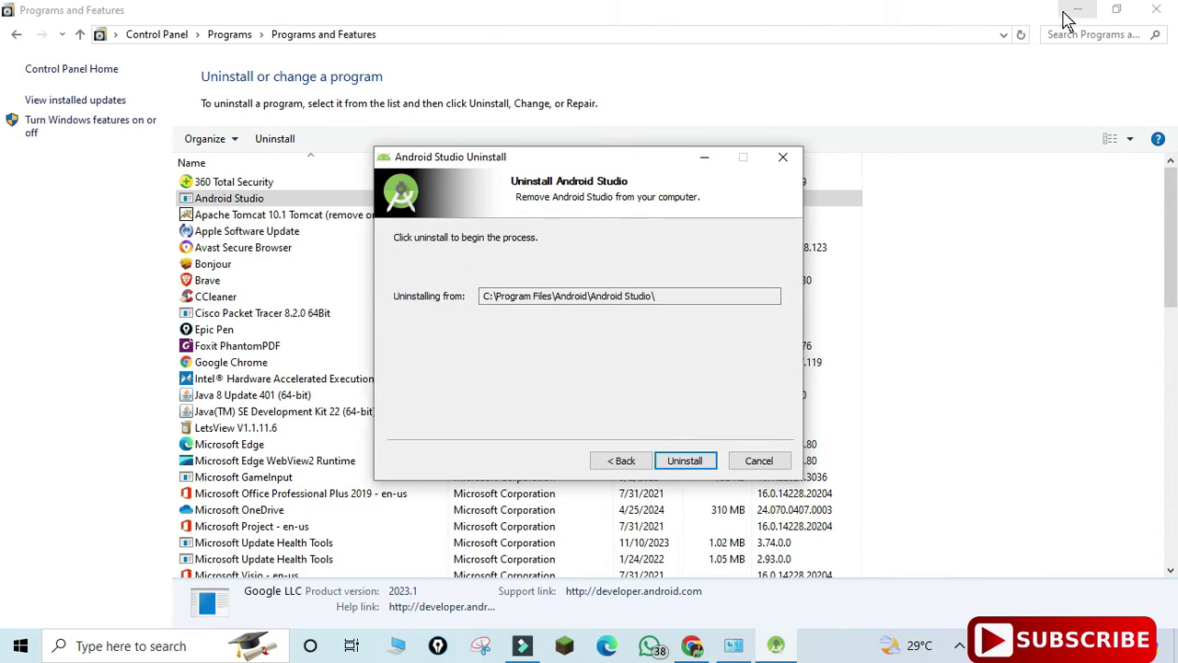
left_click(1067, 11)
left_click(700, 473)
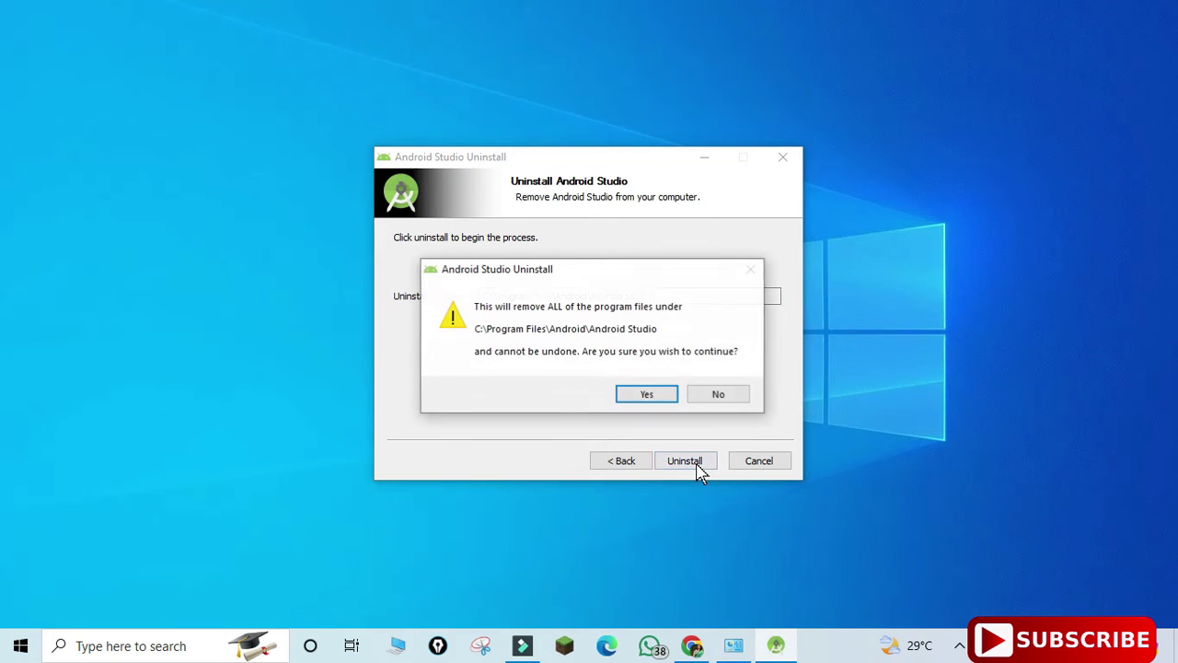
left_click(654, 398)
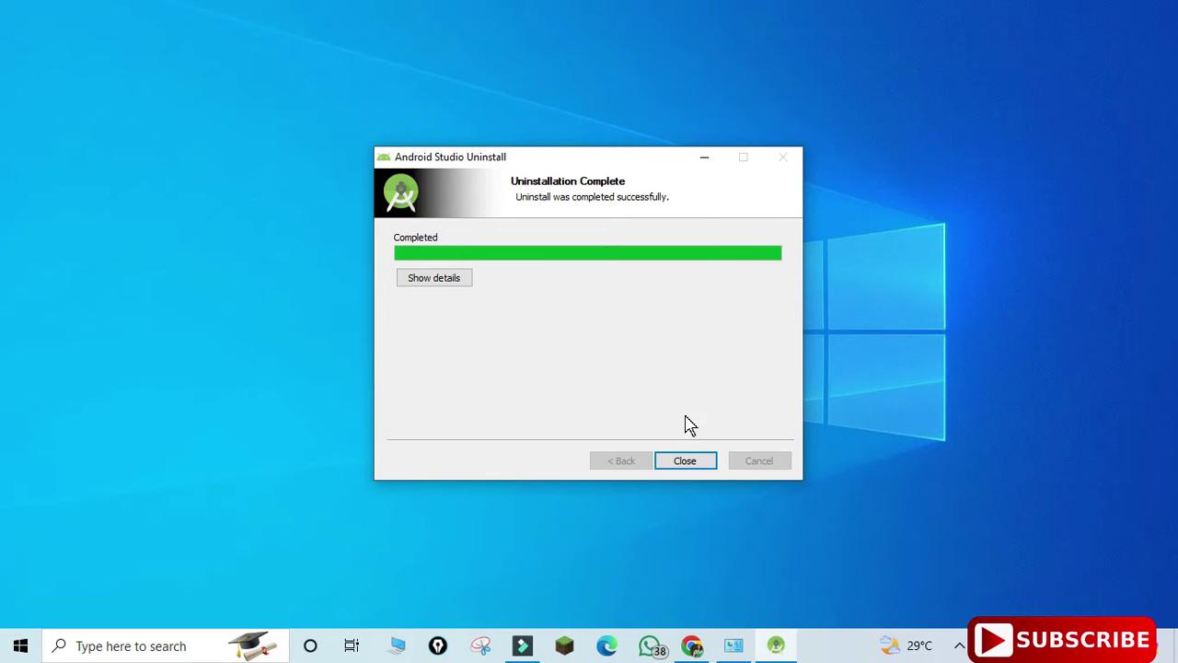
left_click(704, 462)
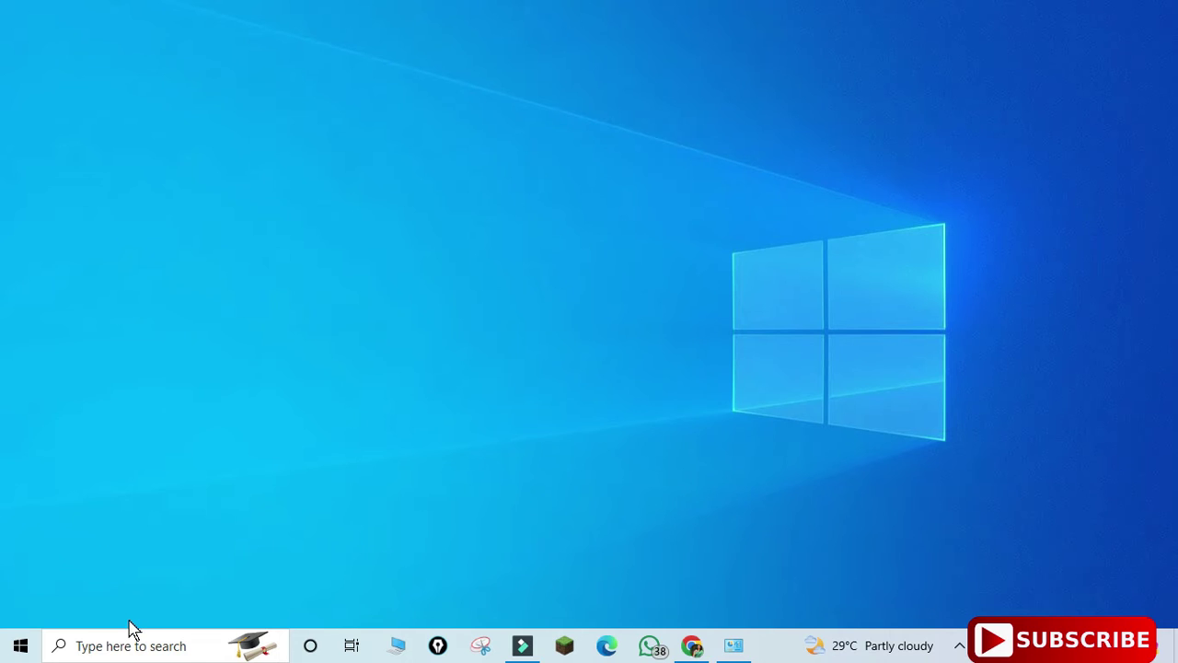
Open %userprofile% from the Run dialog to show the Admin profile folder.
key("super+r")
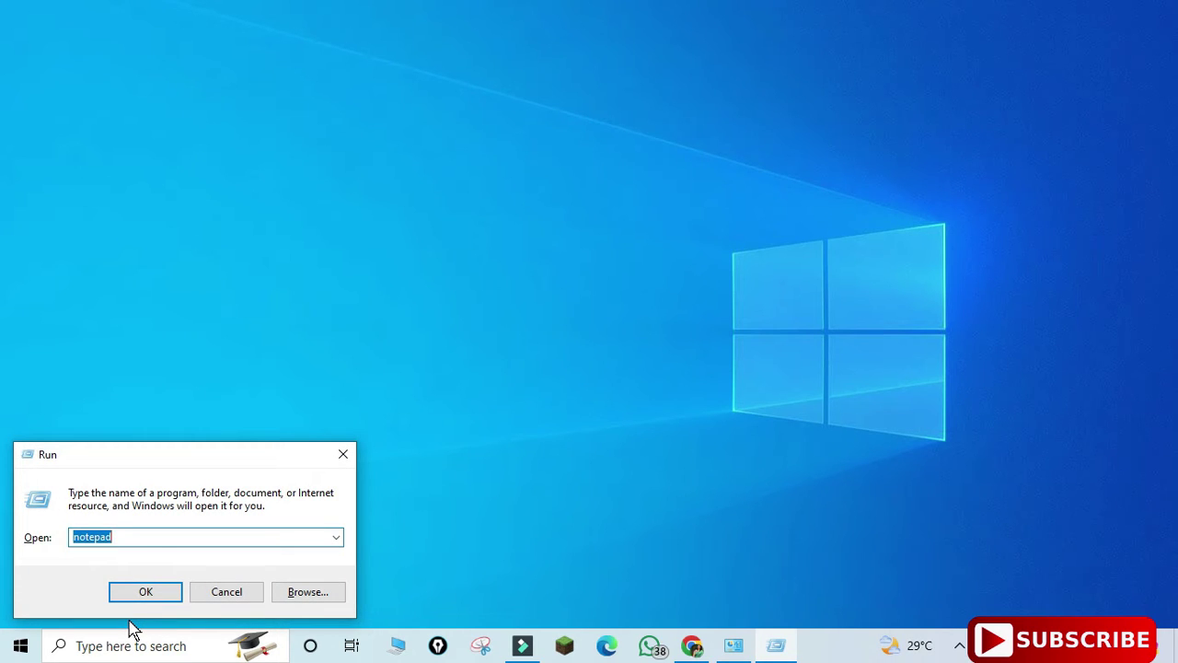
type("%")
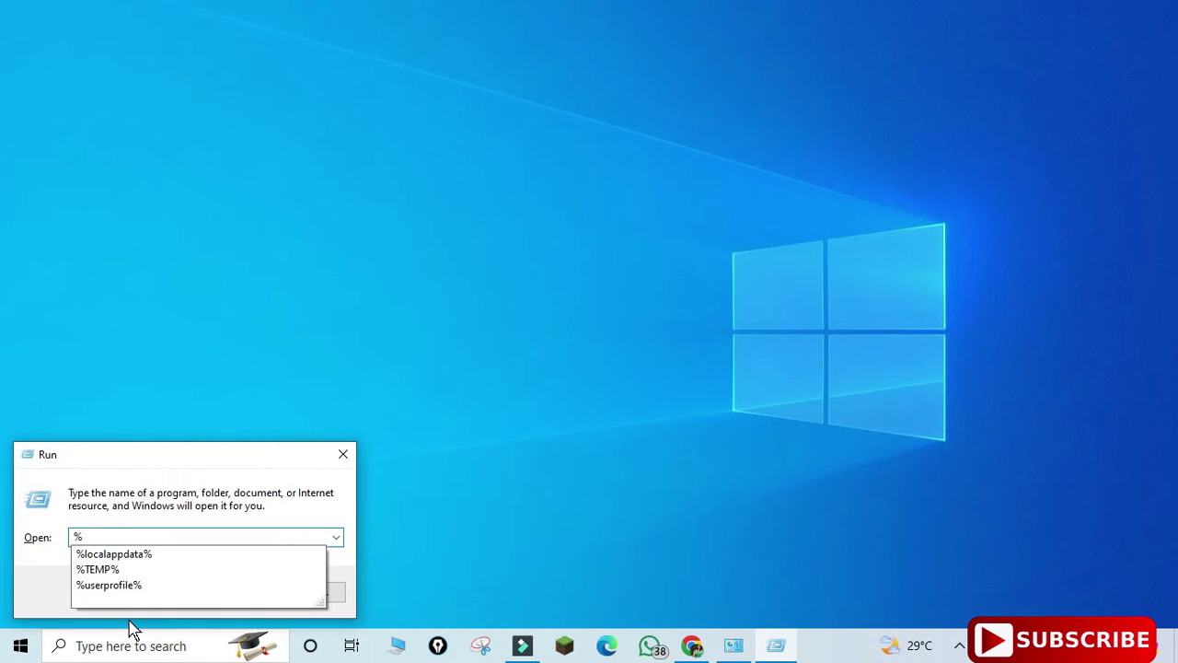
key("Down")
key("Down")
key("Down")
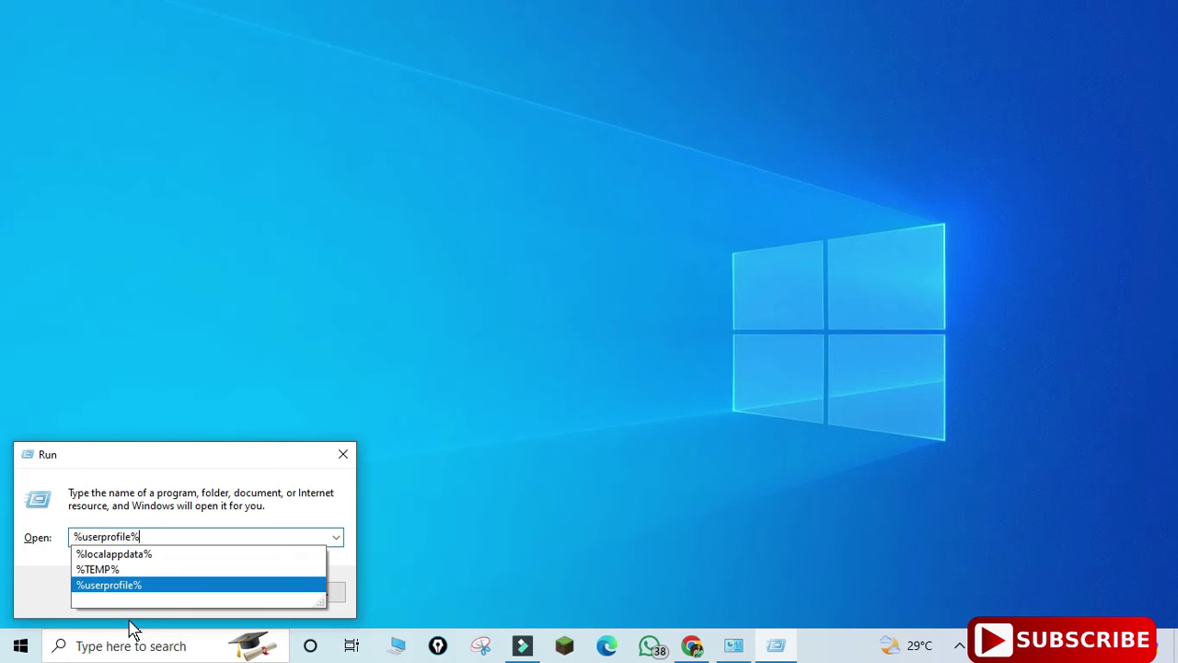
key("Return")
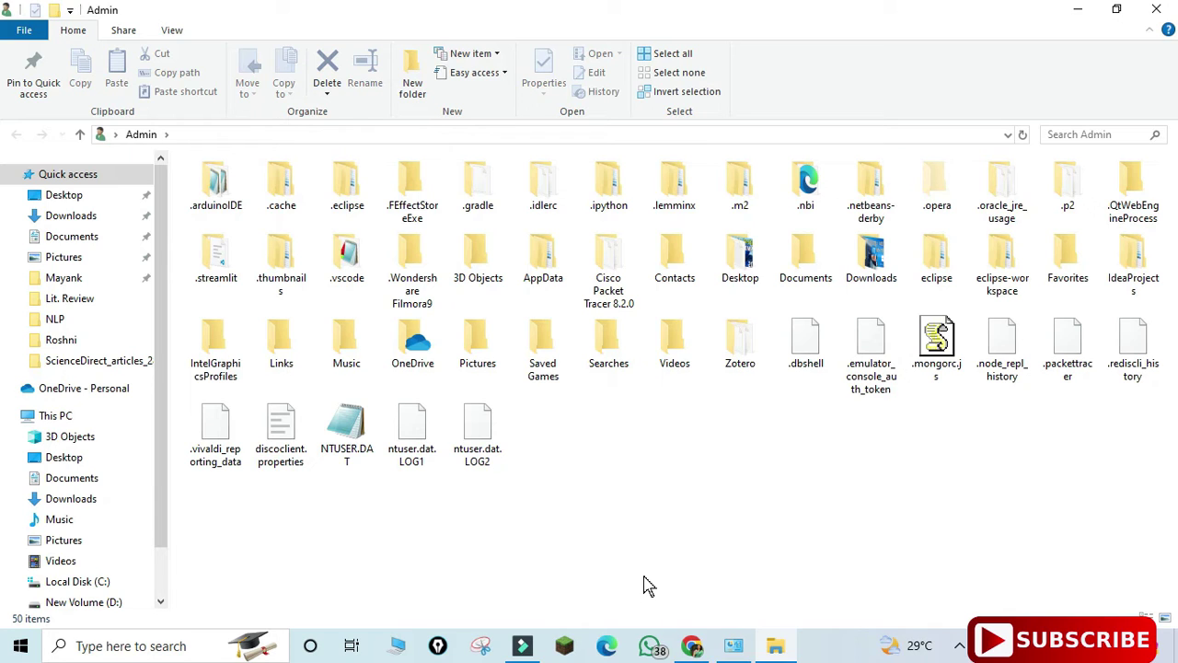
Delete the .gradle folder from the Admin profile, leaving the AppData folder selected.
left_click(503, 199)
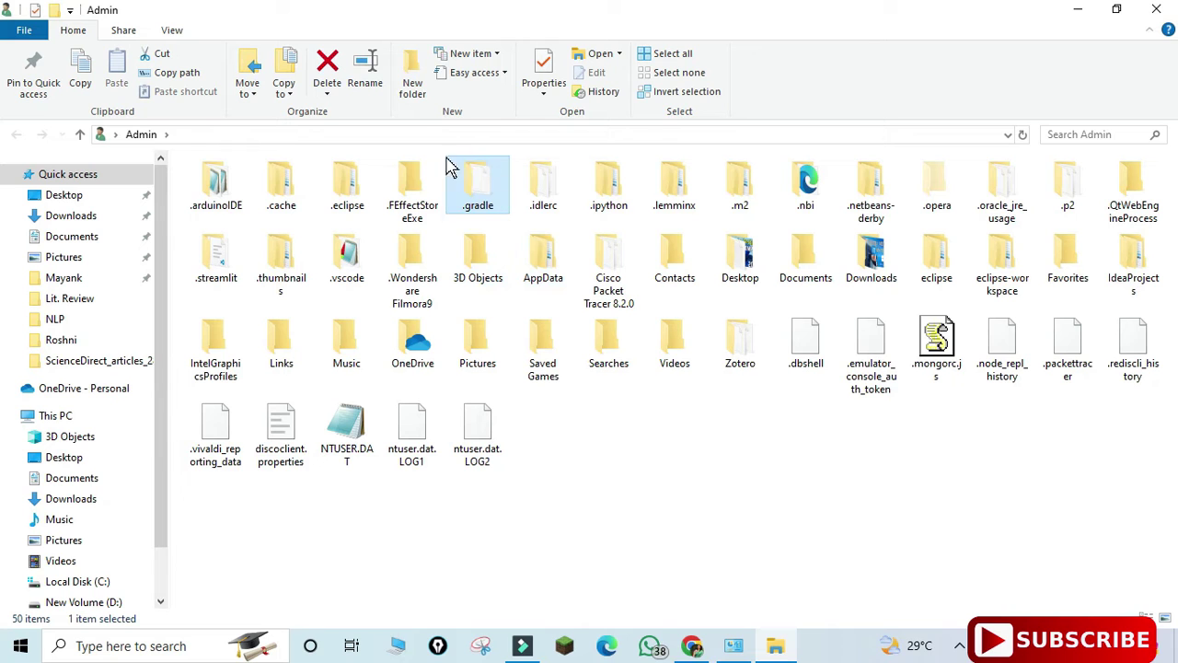
left_click(326, 81)
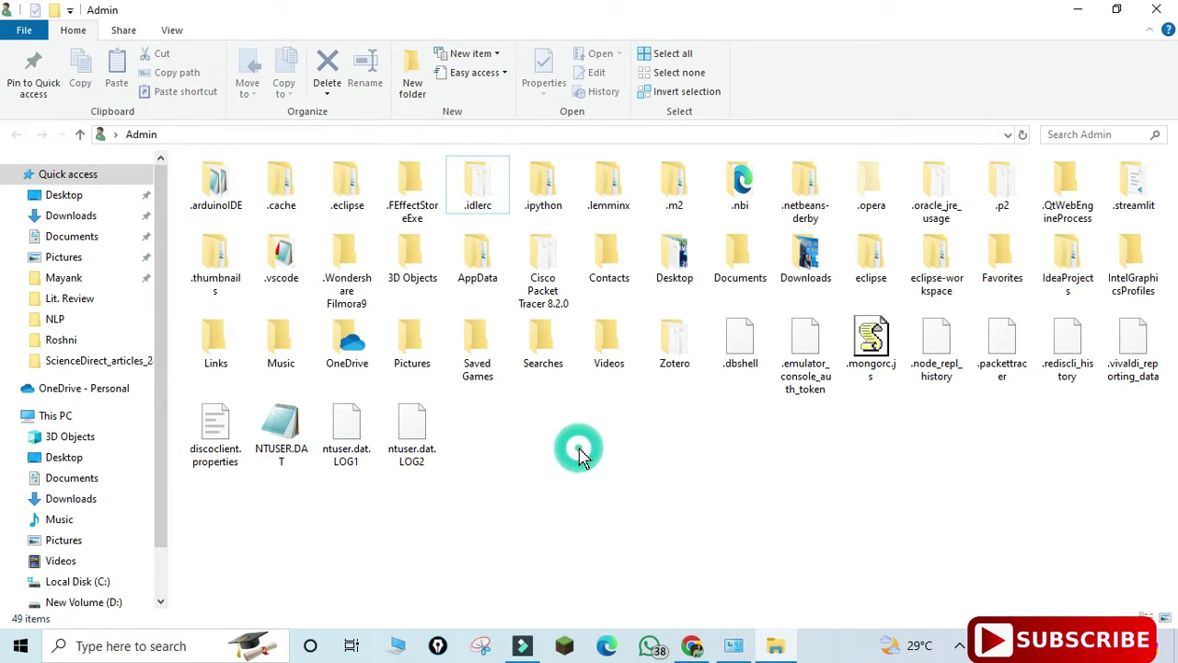
key("Down")
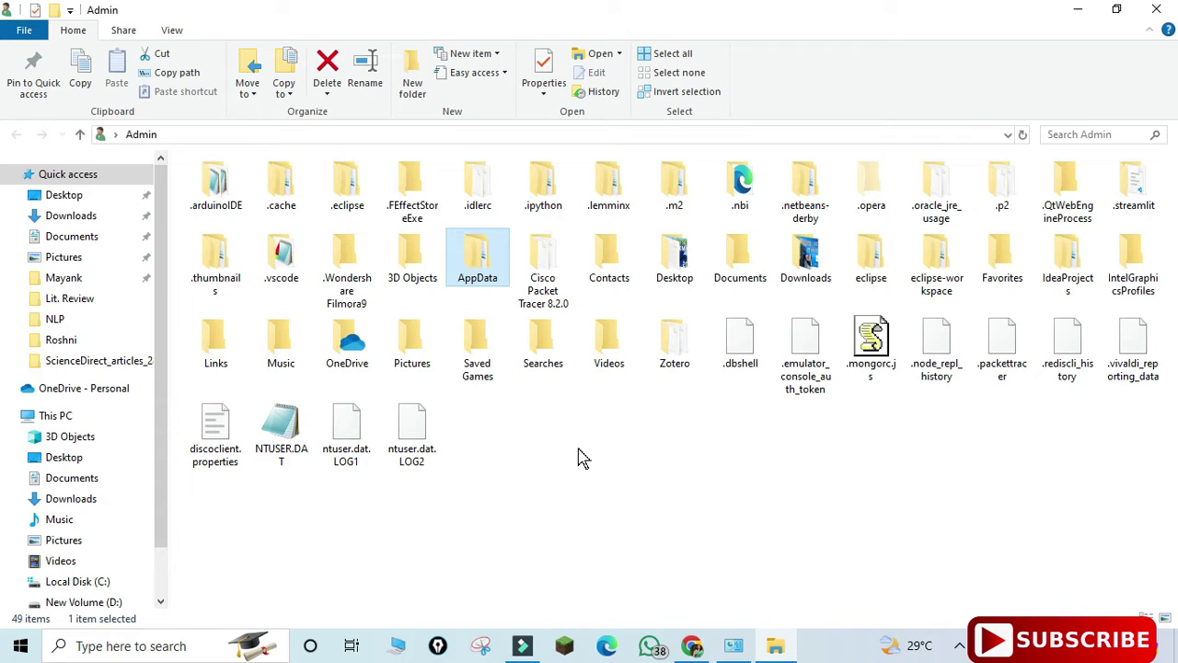
Close File Explorer and open %localappdata% through the Run dialog.
left_click(1154, 13)
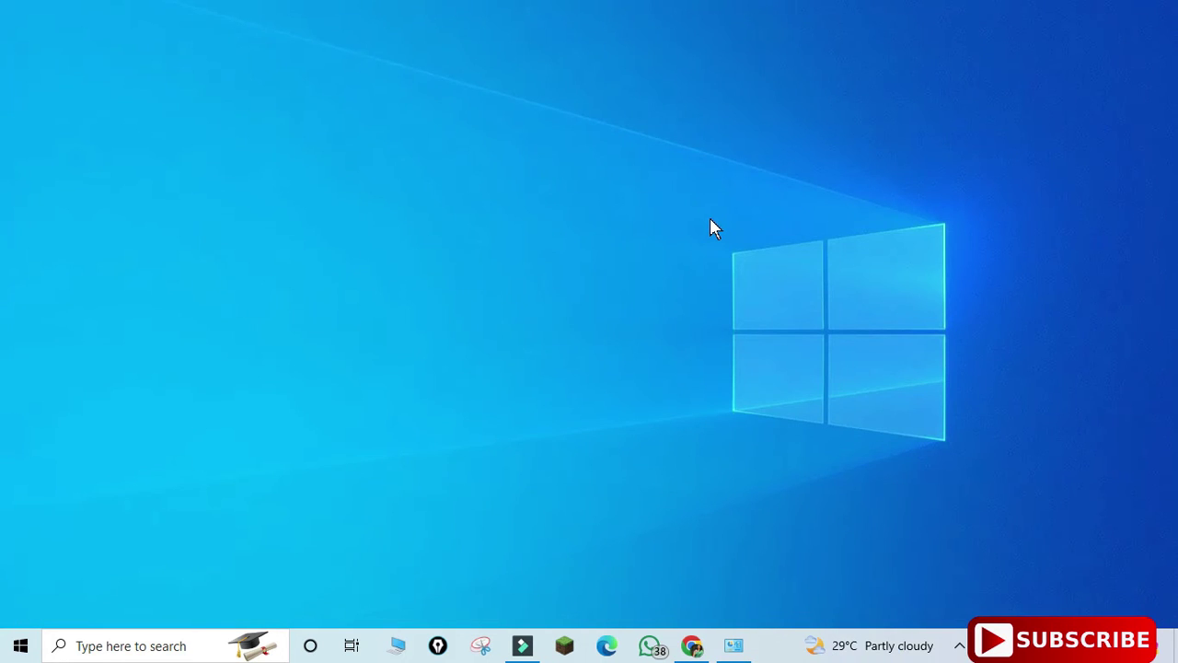
key("super+r")
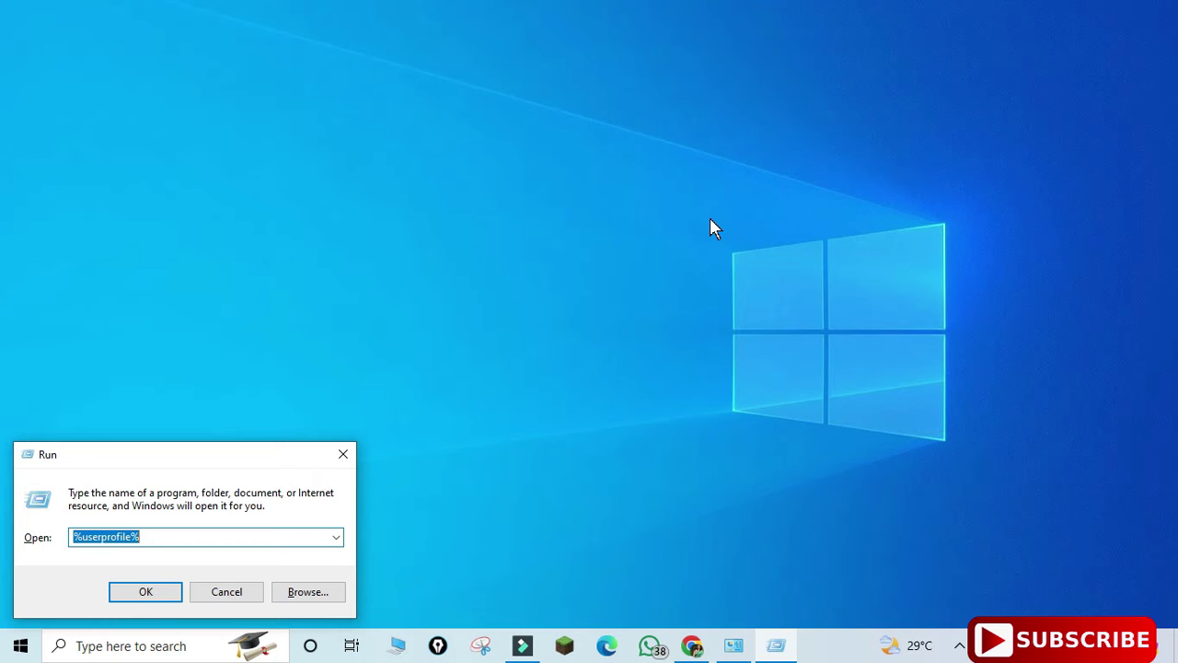
type("%")
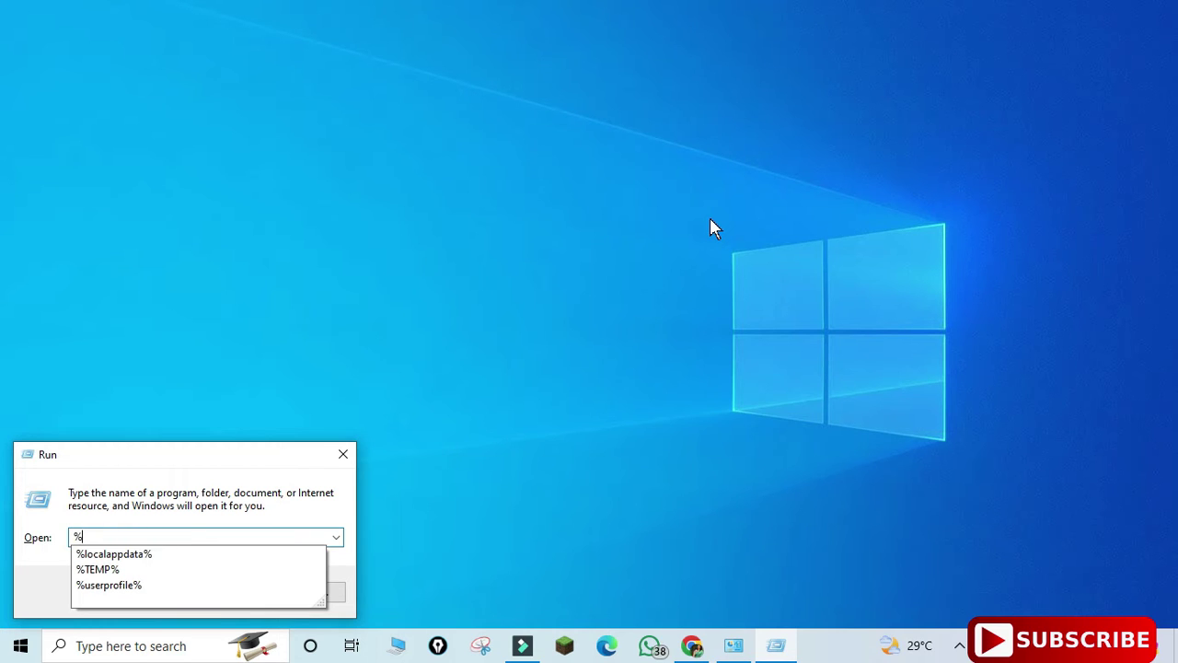
key("Down")
key("Escape")
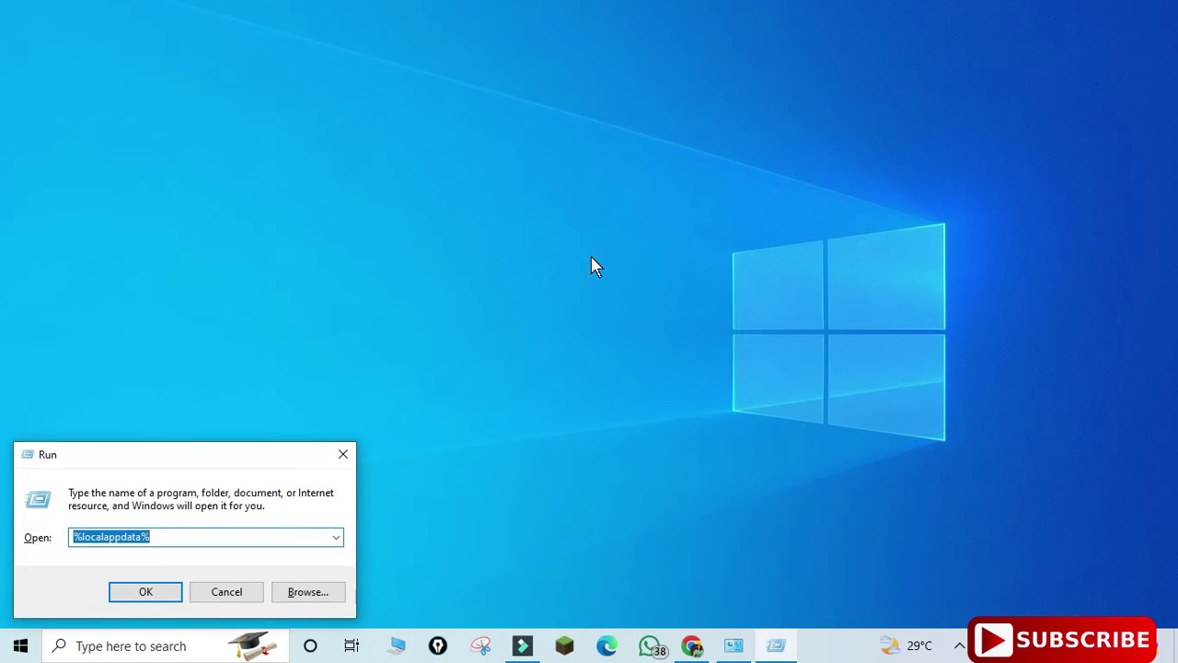
left_click(144, 592)
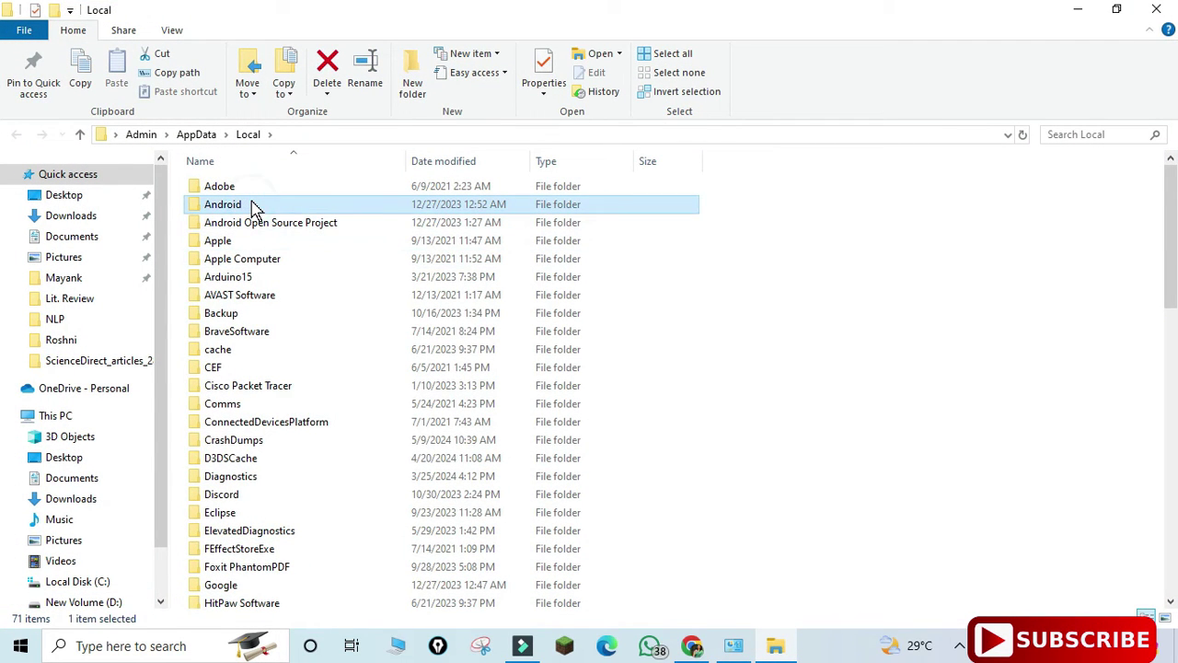
Check the Android folder's Sdk contents, then delete the Android folder from AppData\Local.
double_click(252, 204)
left_click(261, 184)
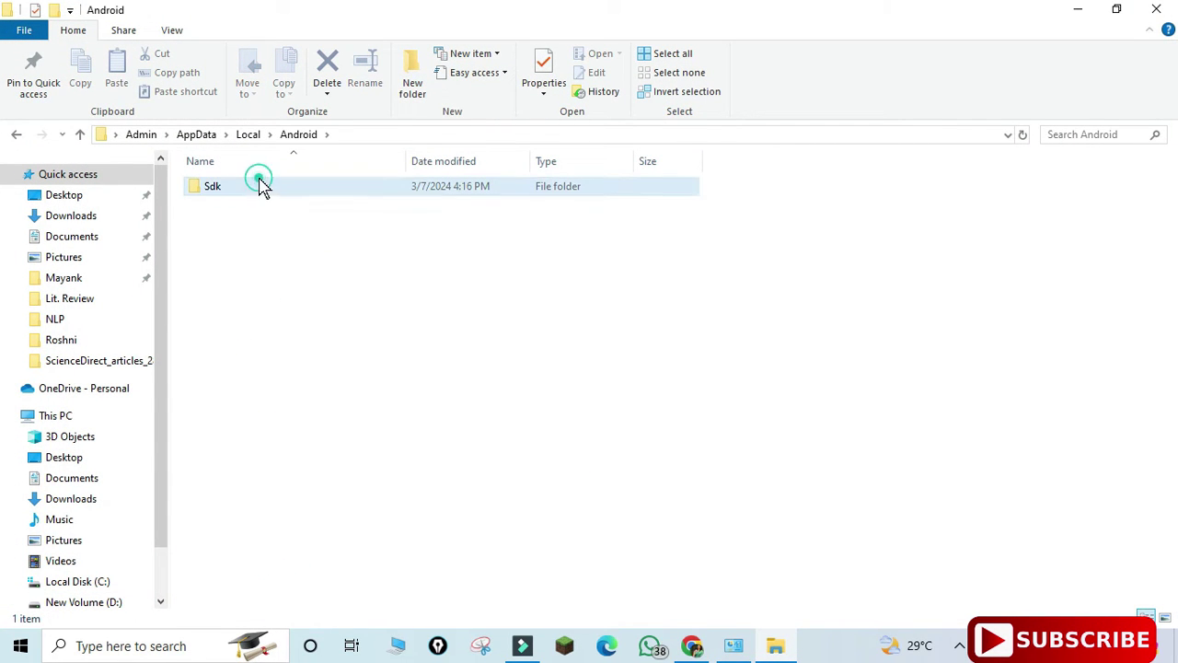
left_click(252, 136)
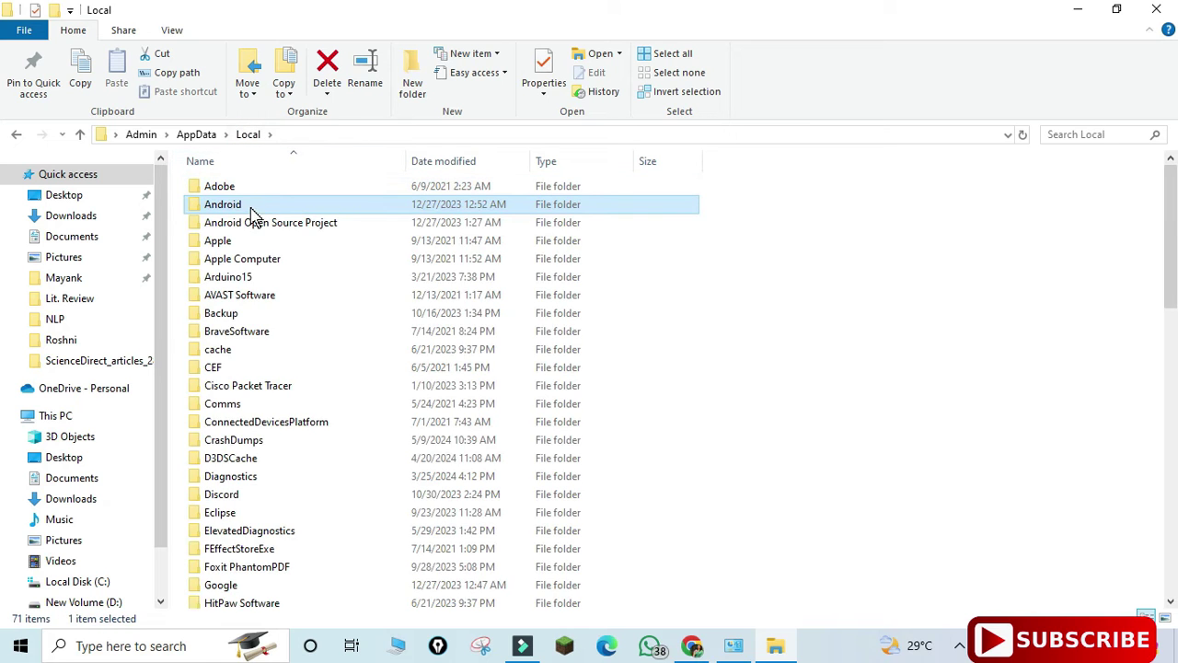
left_click(328, 90)
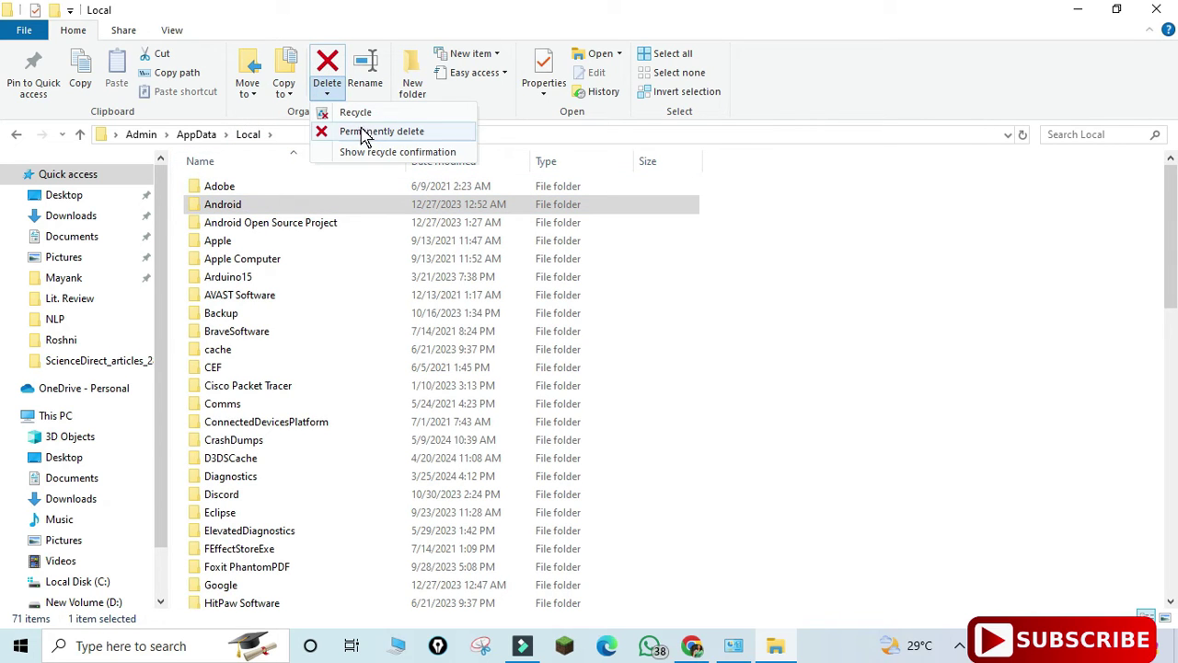
left_click(328, 59)
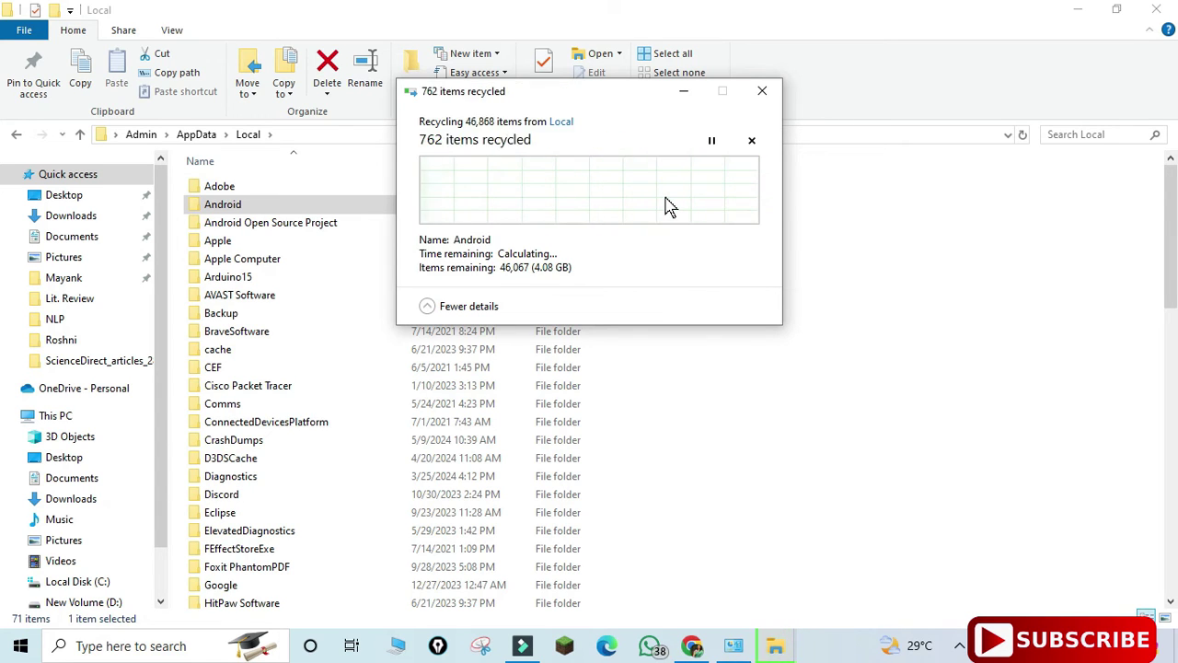
left_click(427, 306)
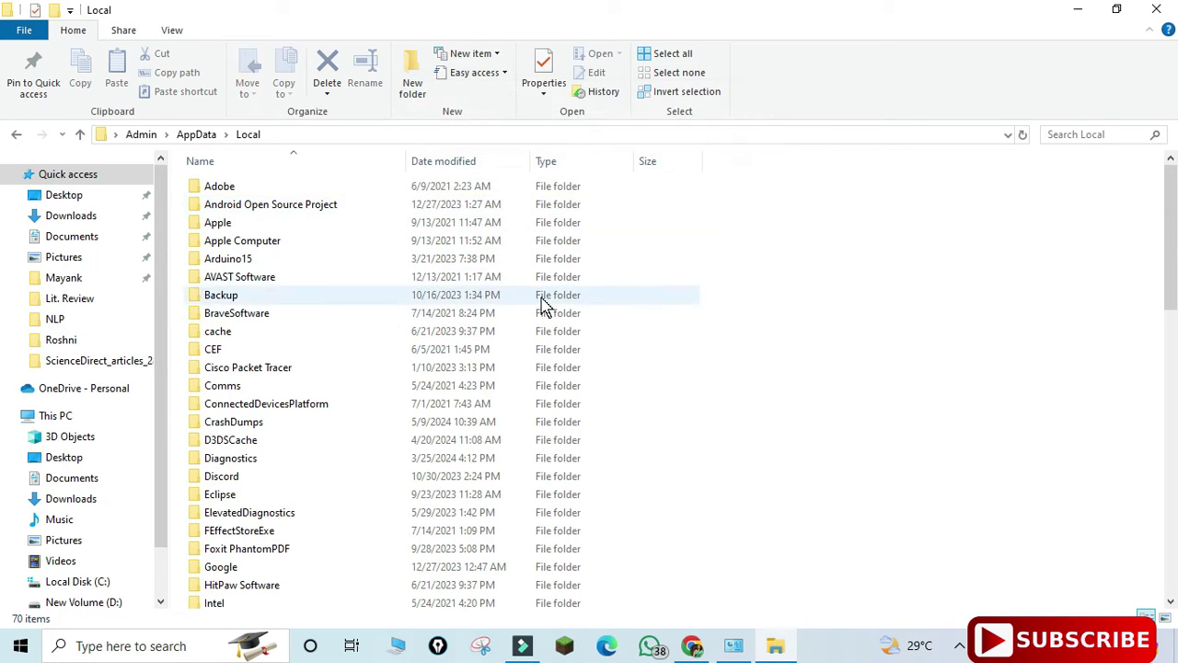
Inspect its Emulator folder, then delete the Android Open Source Project folder from Local.
double_click(324, 210)
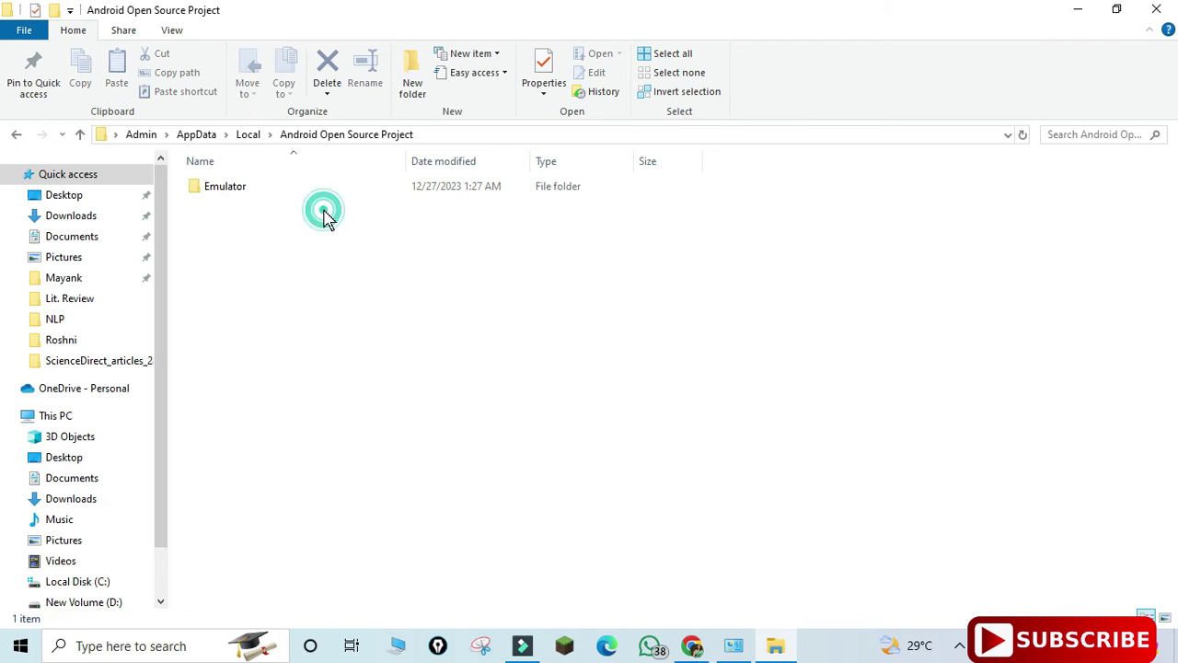
double_click(265, 189)
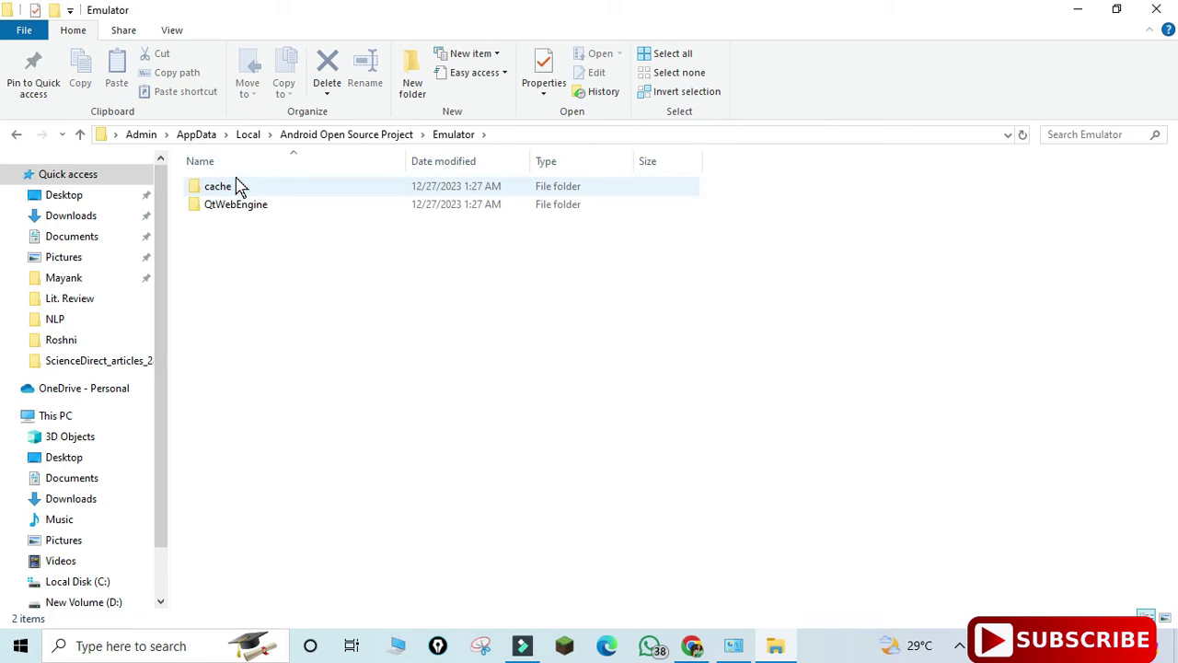
left_click(316, 137)
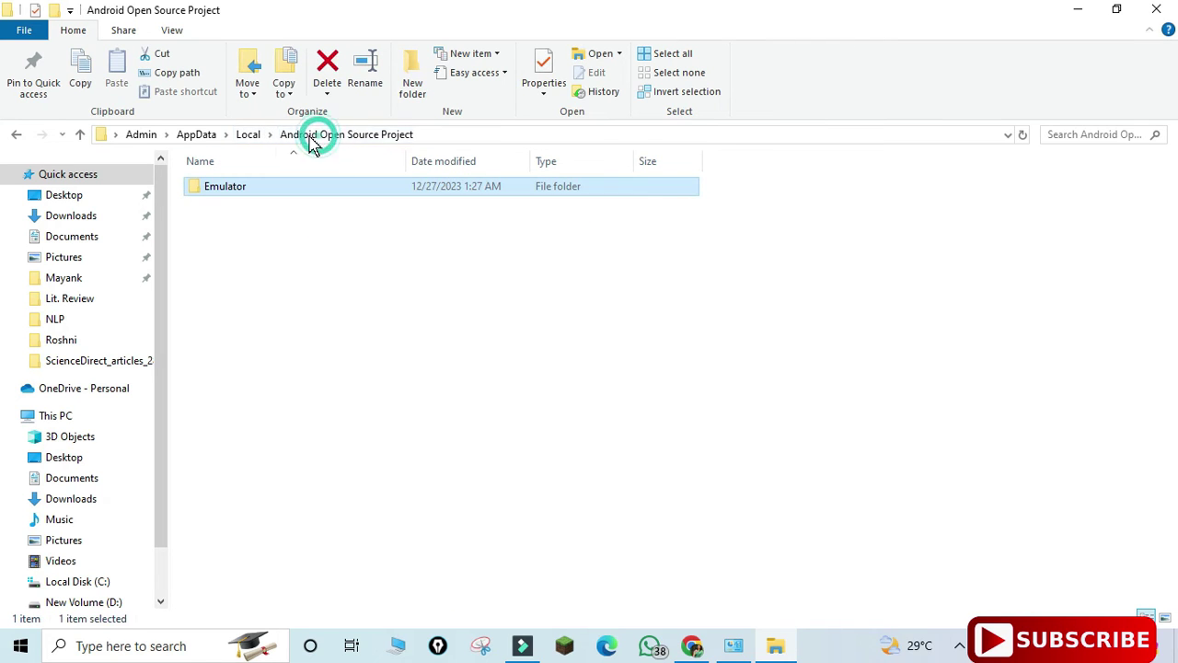
left_click(254, 136)
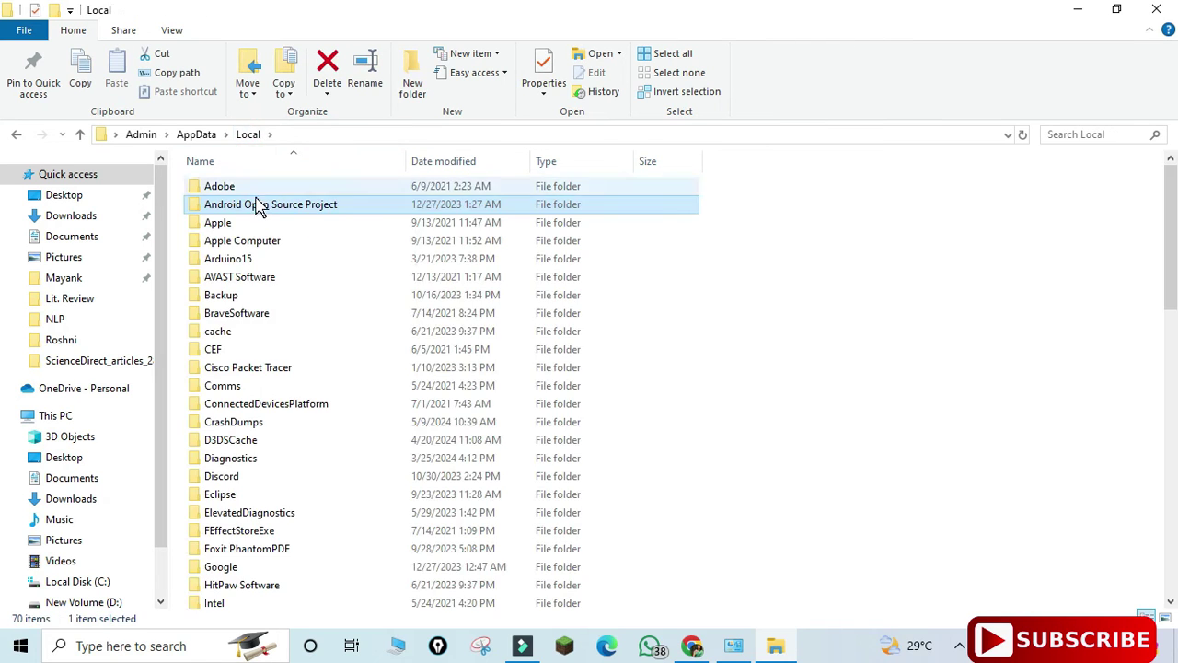
left_click(328, 66)
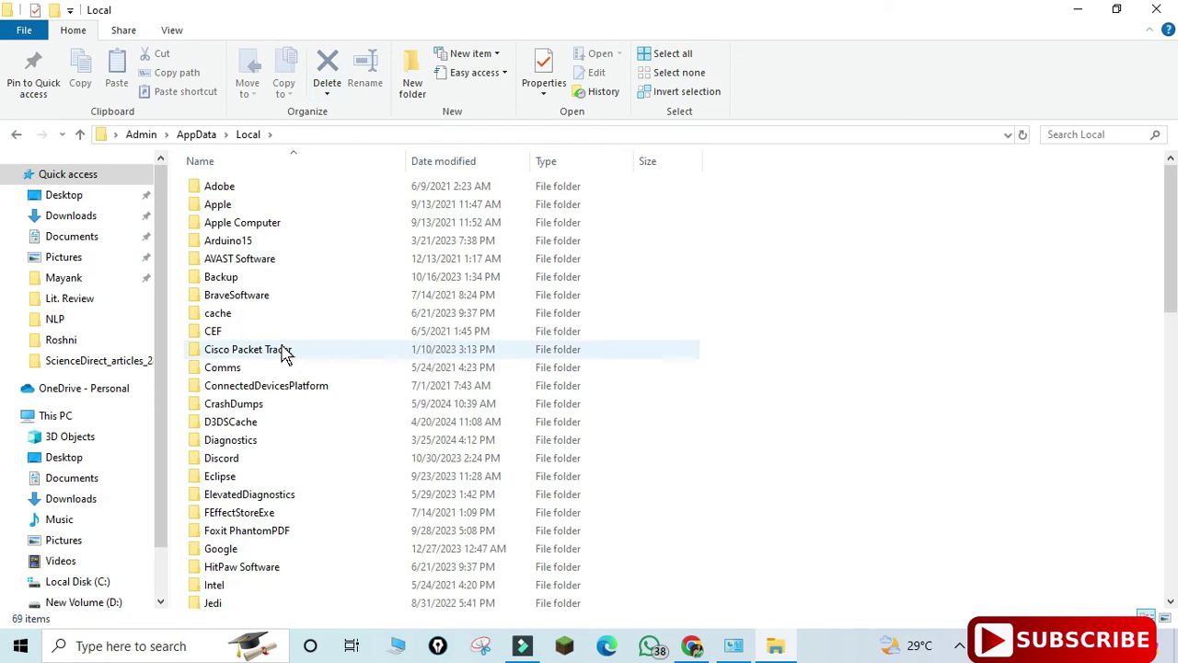
left_click(257, 555)
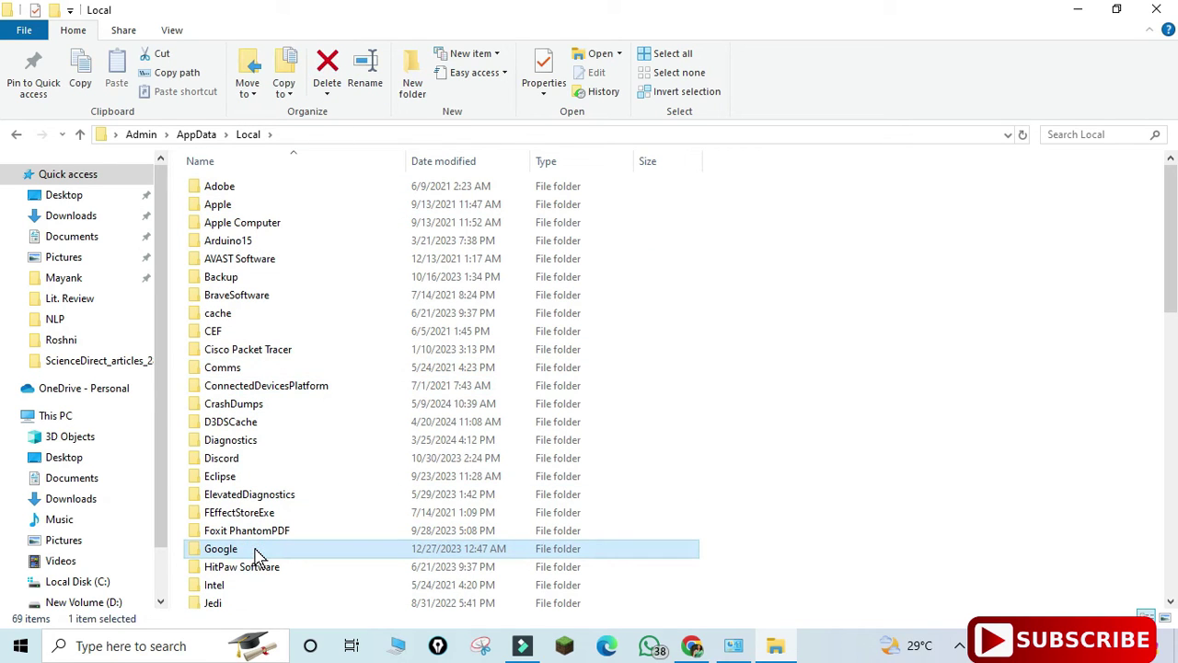
Inspect AndroidStudio2023.1 inside AppData\Local\Google, then delete that folder.
double_click(257, 553)
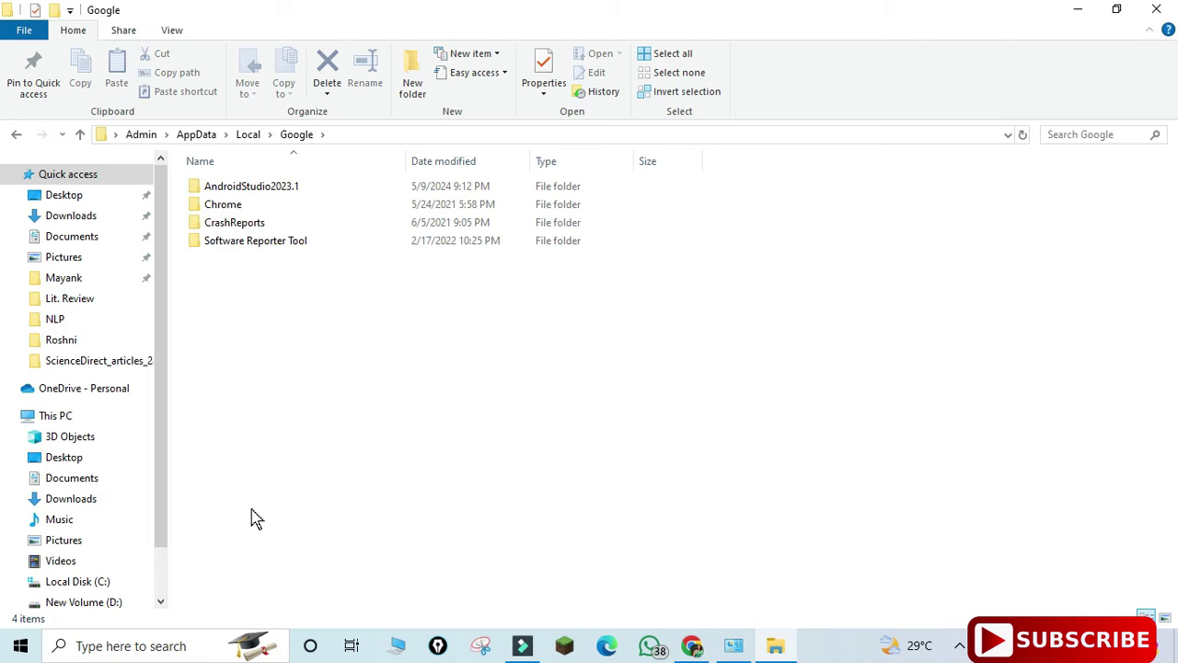
left_click(278, 189)
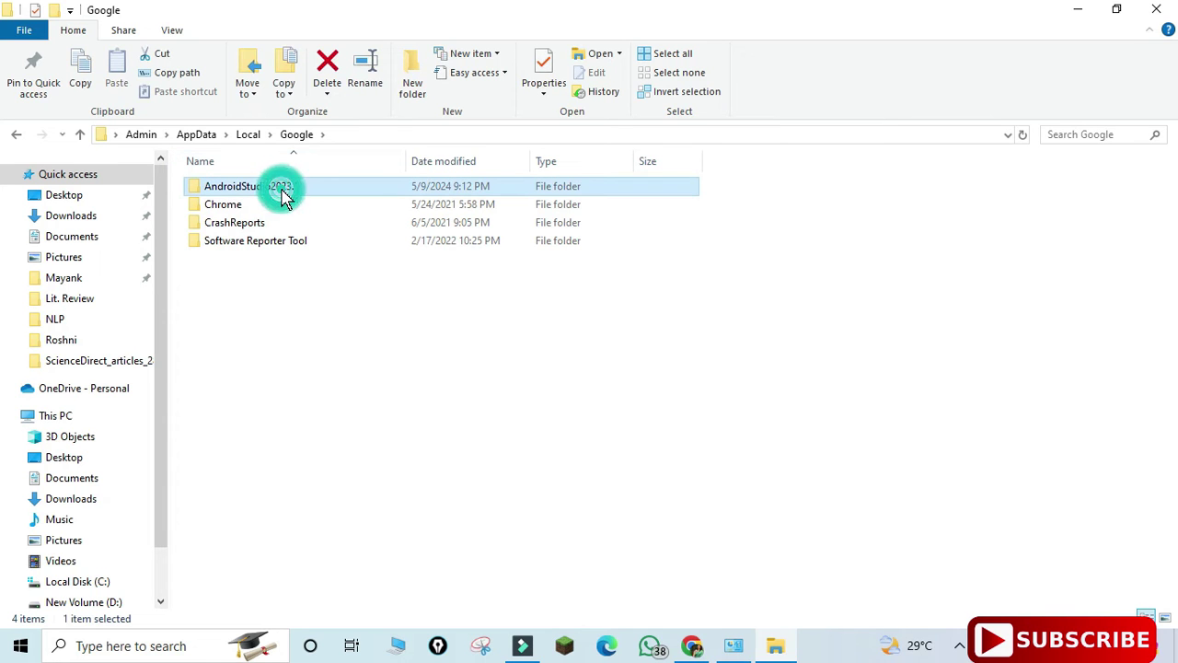
double_click(280, 197)
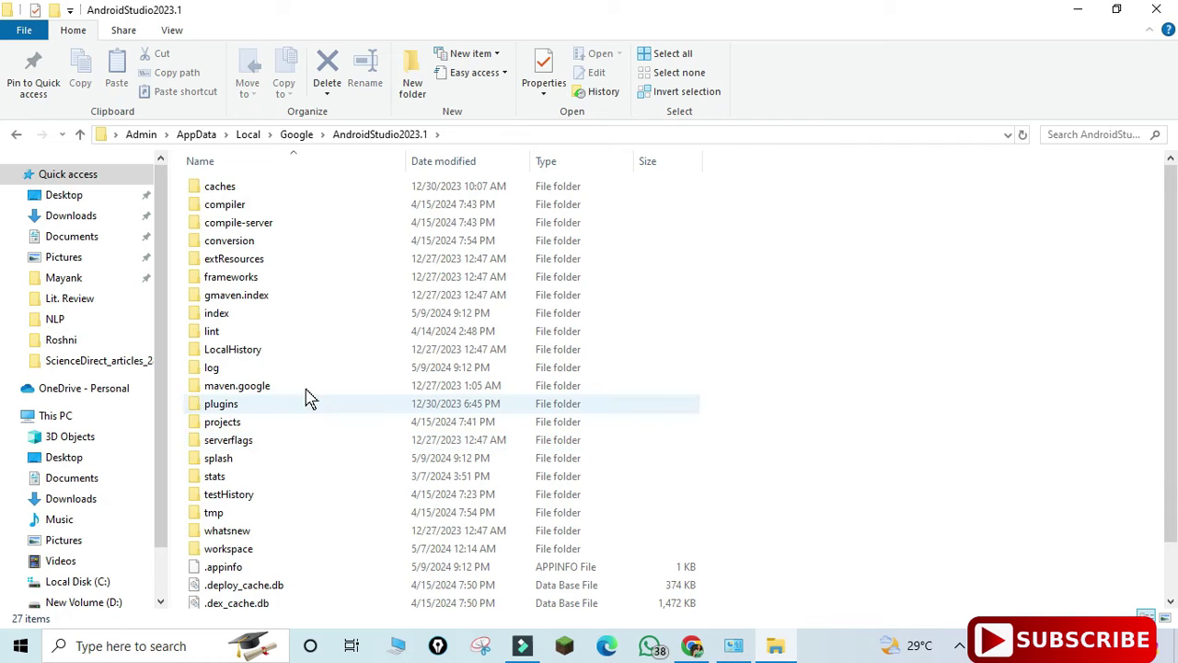
double_click(217, 425)
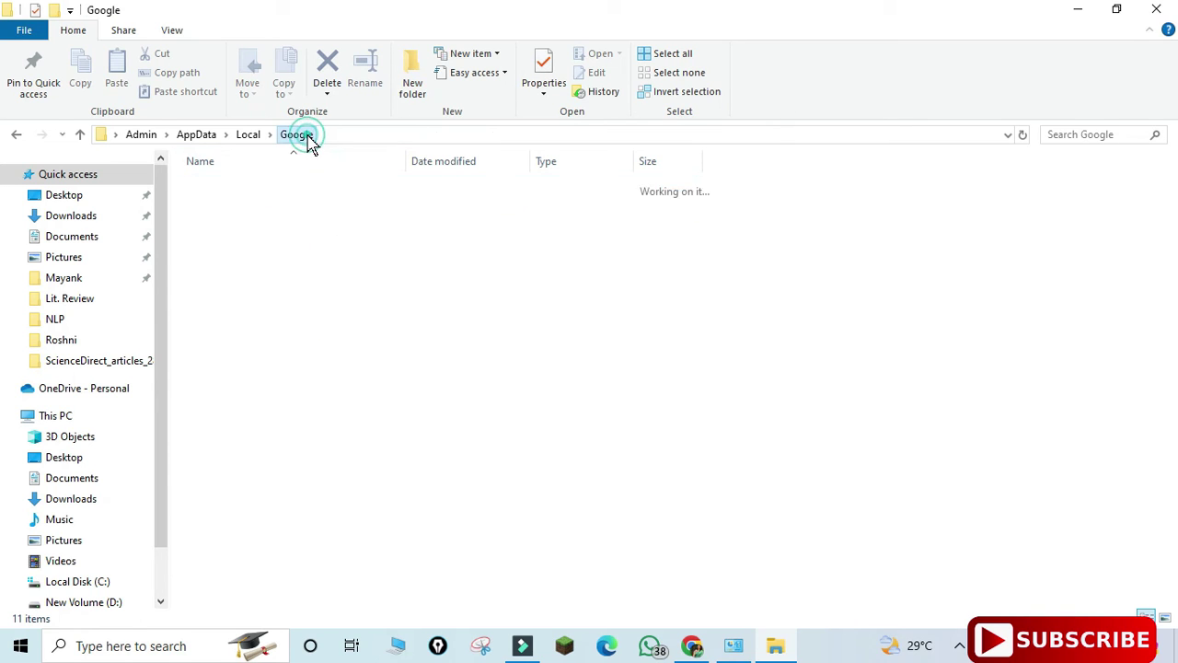
left_click(327, 66)
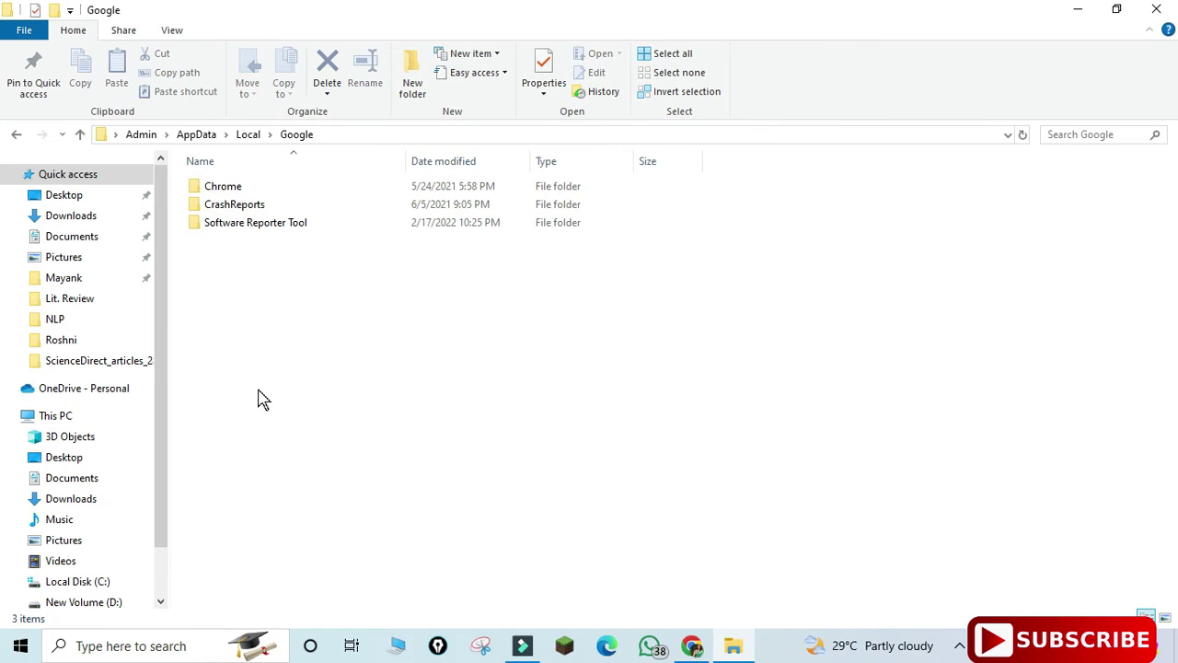
Delete the Android folder from C:\Program Files with administrator permission, check Google, and close Explorer.
left_click(101, 581)
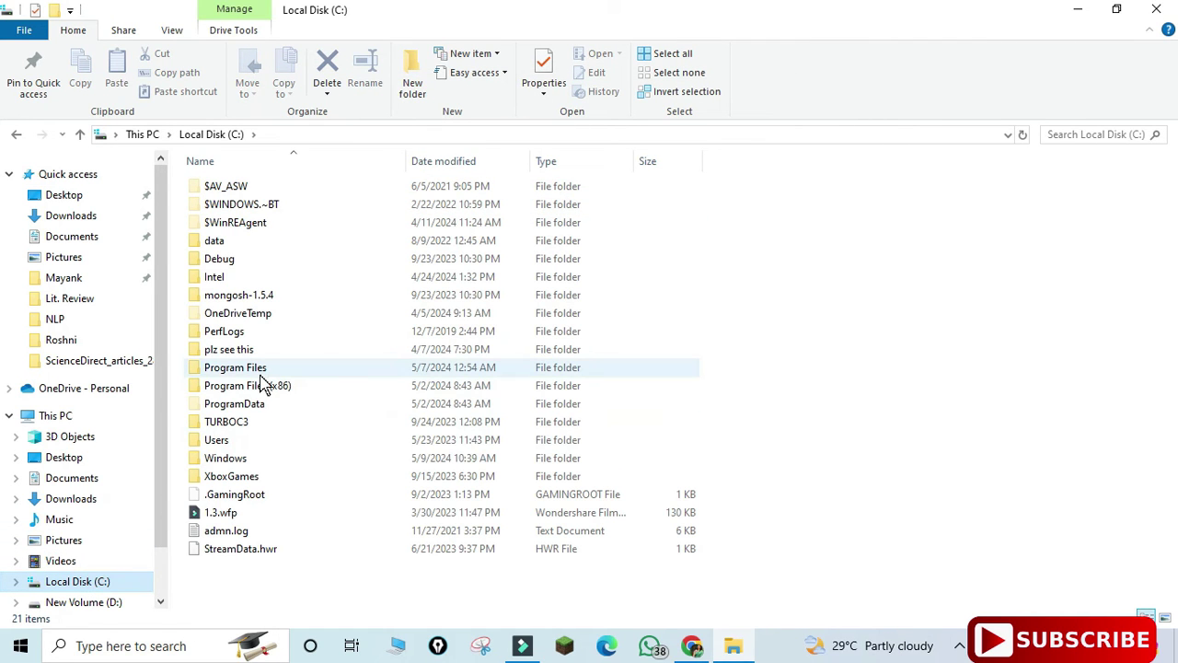
double_click(260, 373)
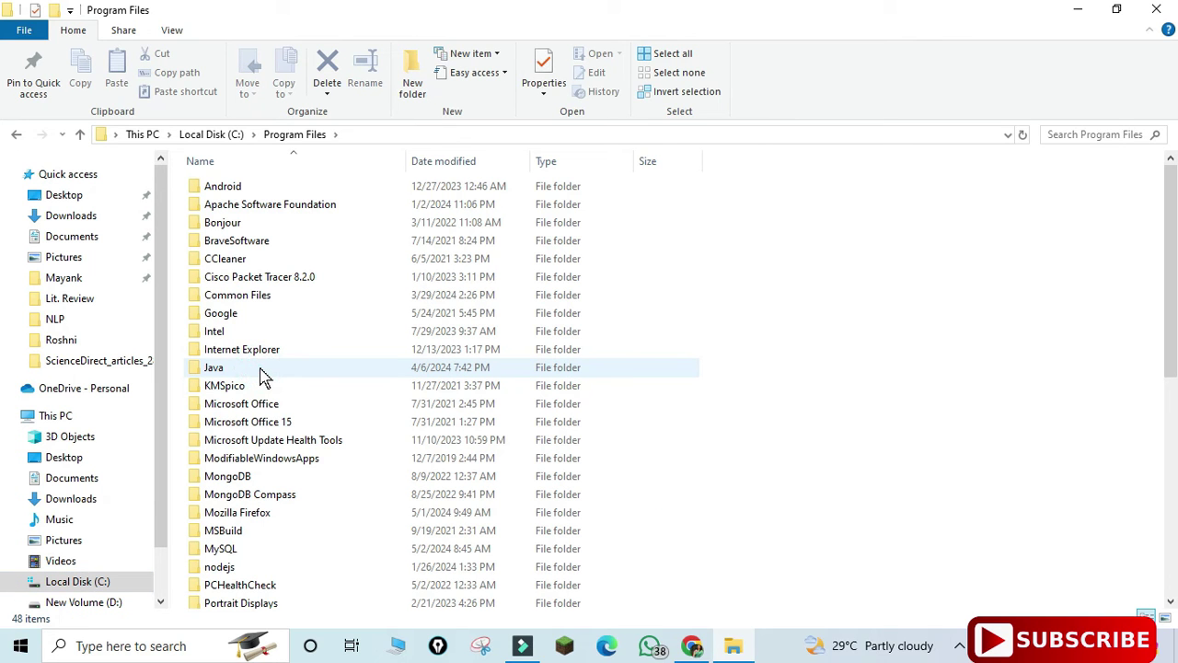
left_click(226, 186)
left_click(328, 74)
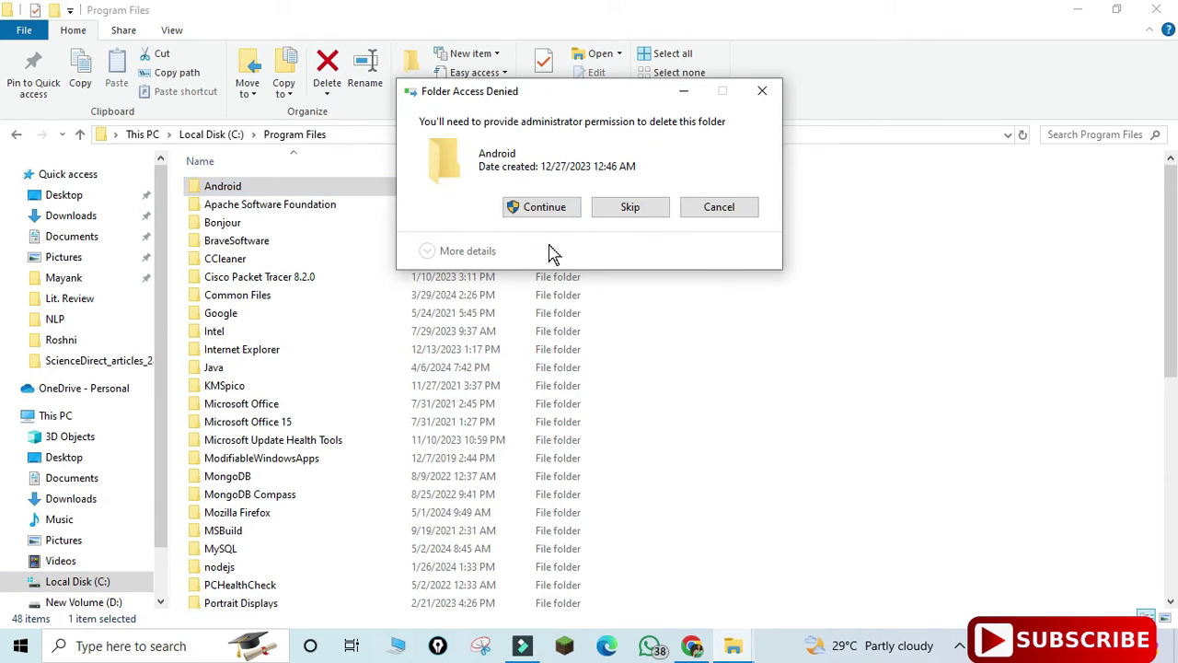
left_click(557, 210)
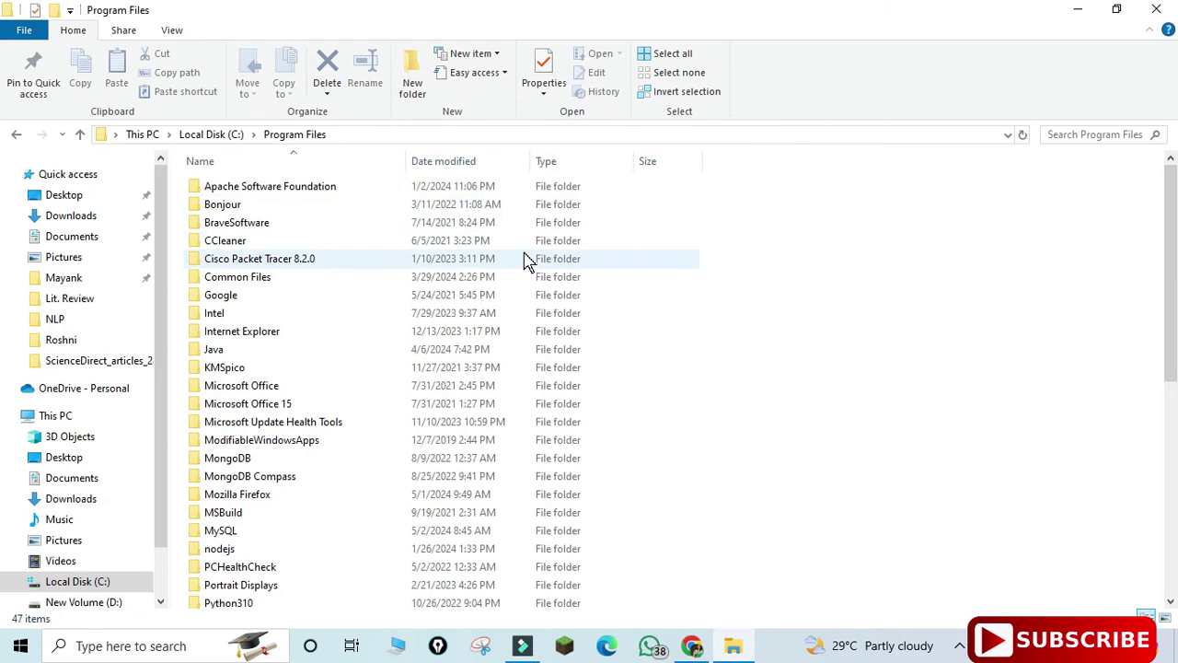
double_click(354, 310)
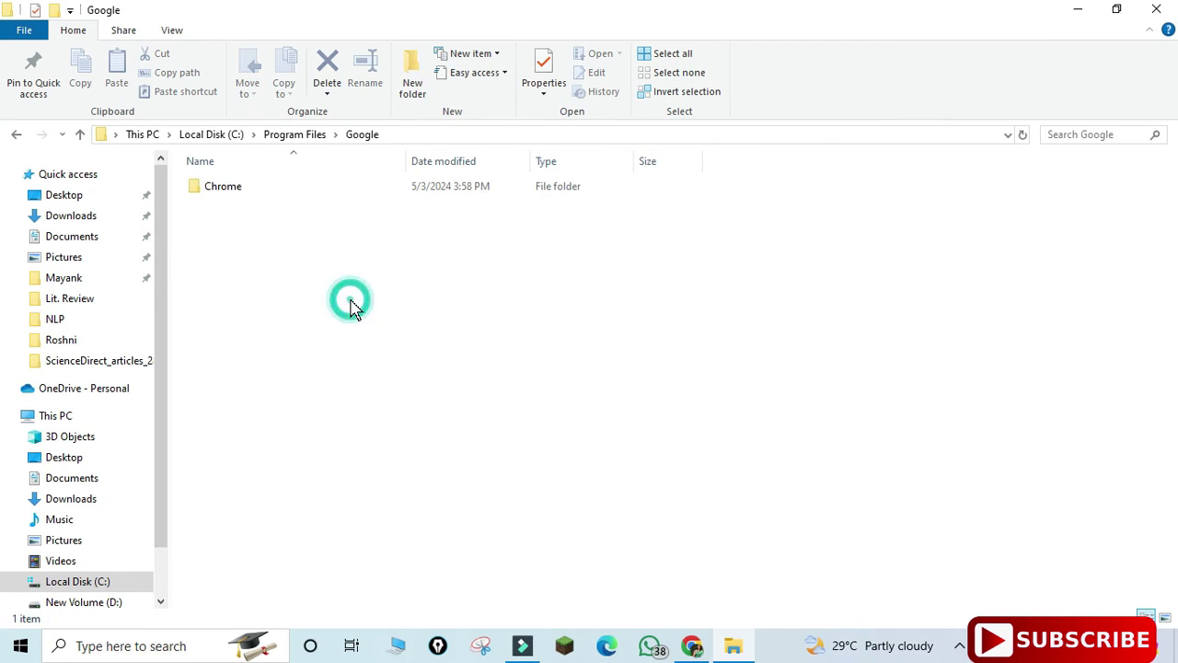
left_click(302, 145)
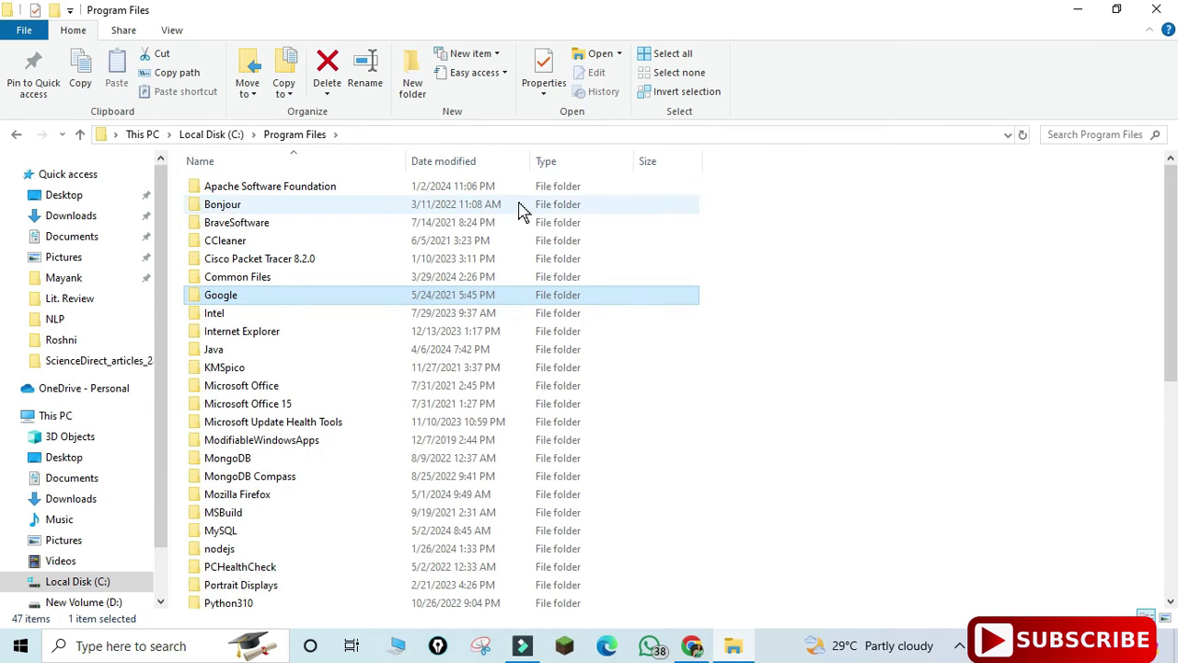
left_click(1156, 9)
Search 'an' and try launching Android Studio, dismissing the broken-shortcut warning.
left_click(157, 644)
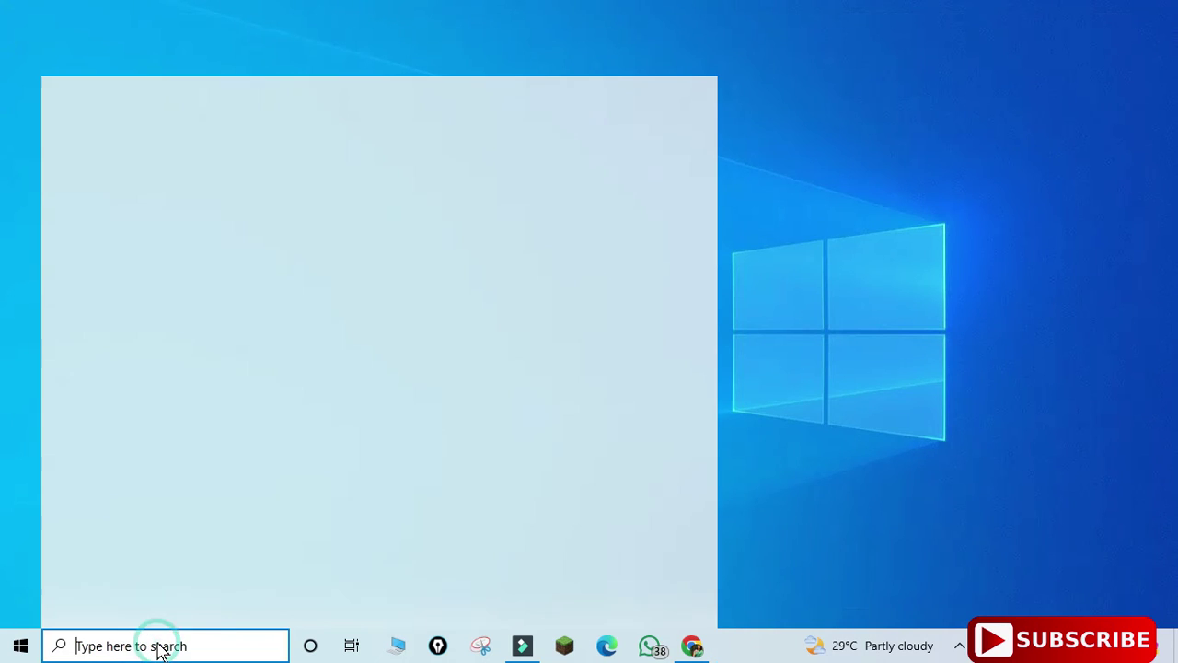
type("an")
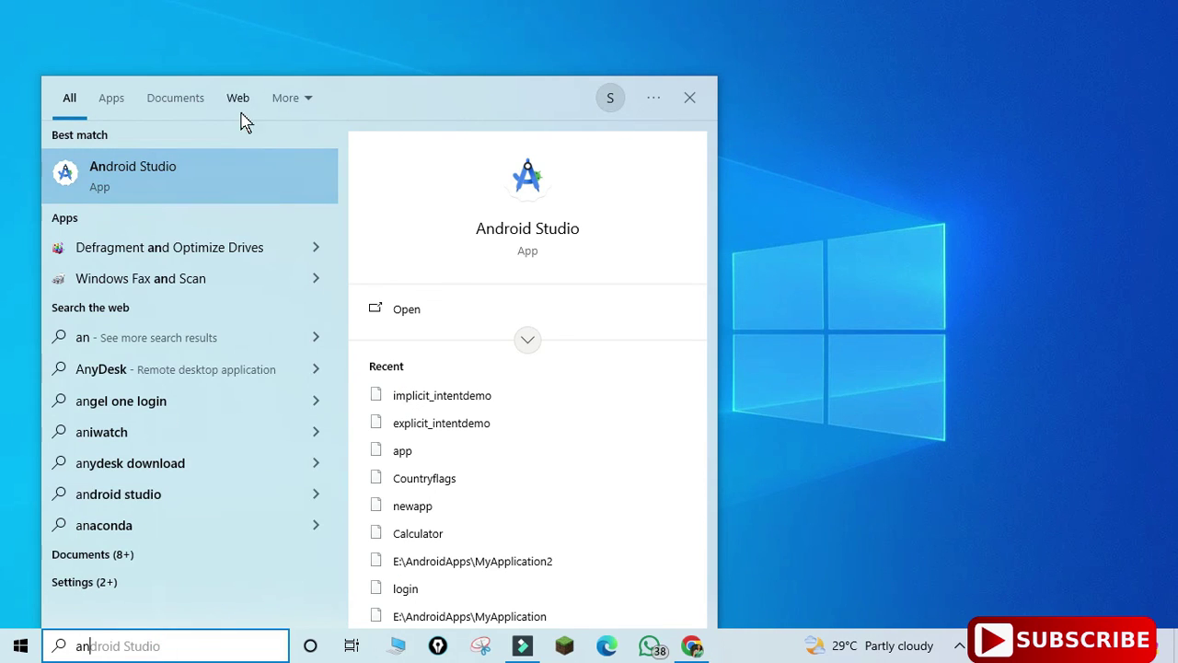
left_click(244, 173)
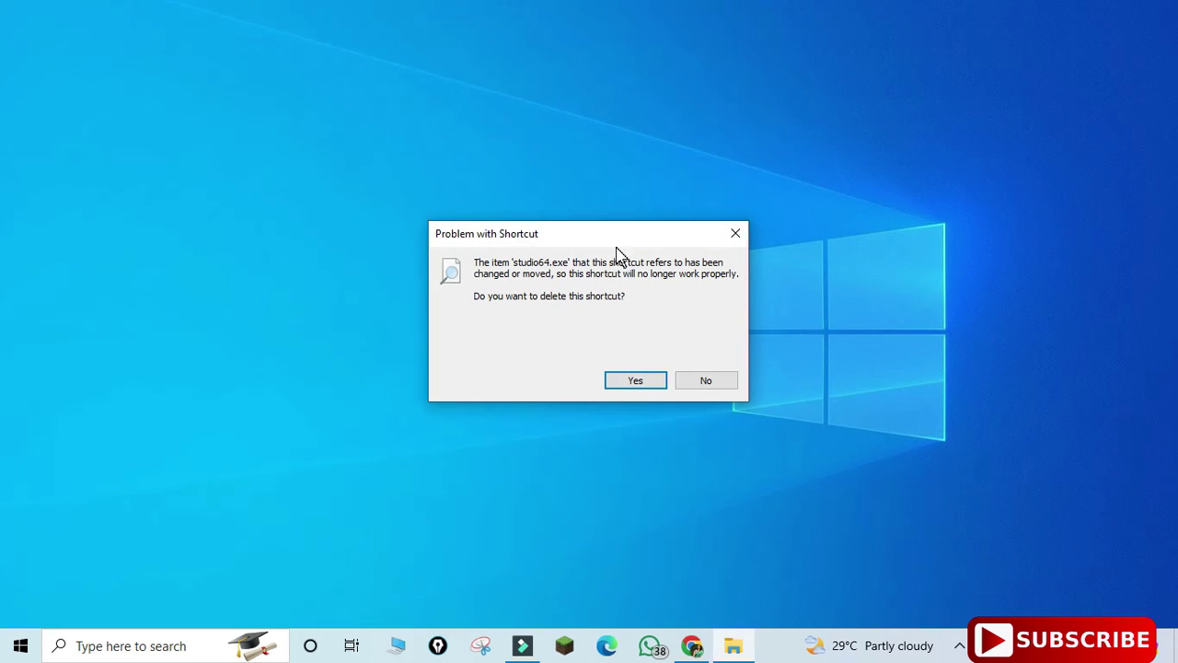
left_click(734, 234)
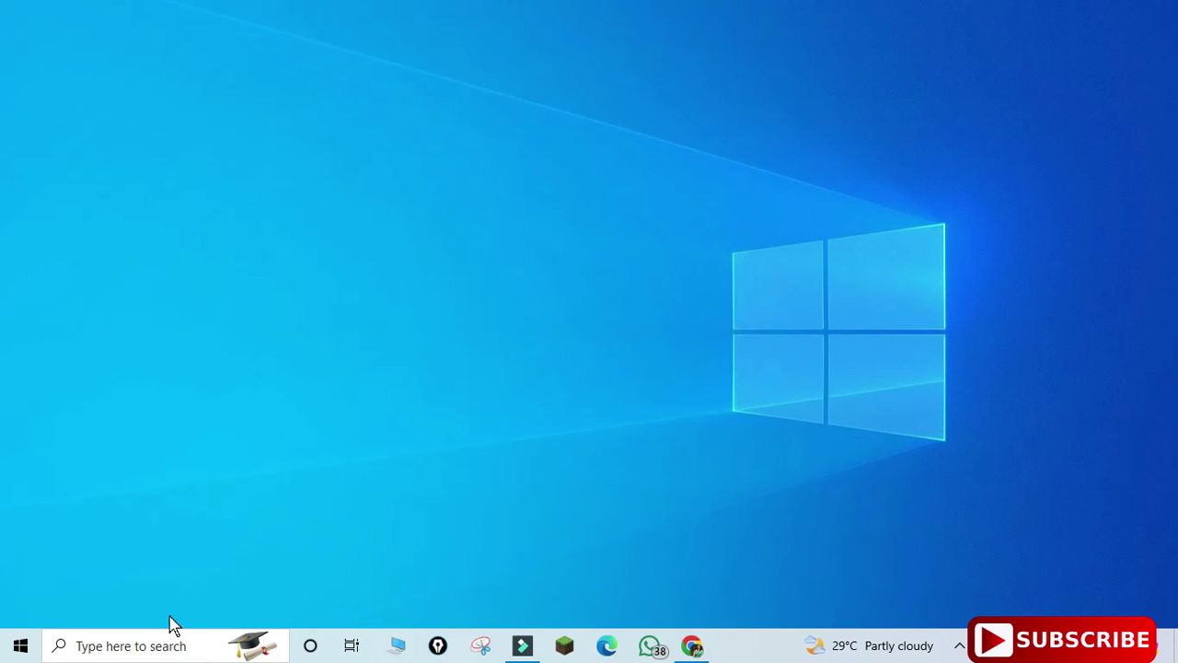
Open the Android Studio result's file location and delete its Start Menu shortcut.
left_click(160, 644)
type("an")
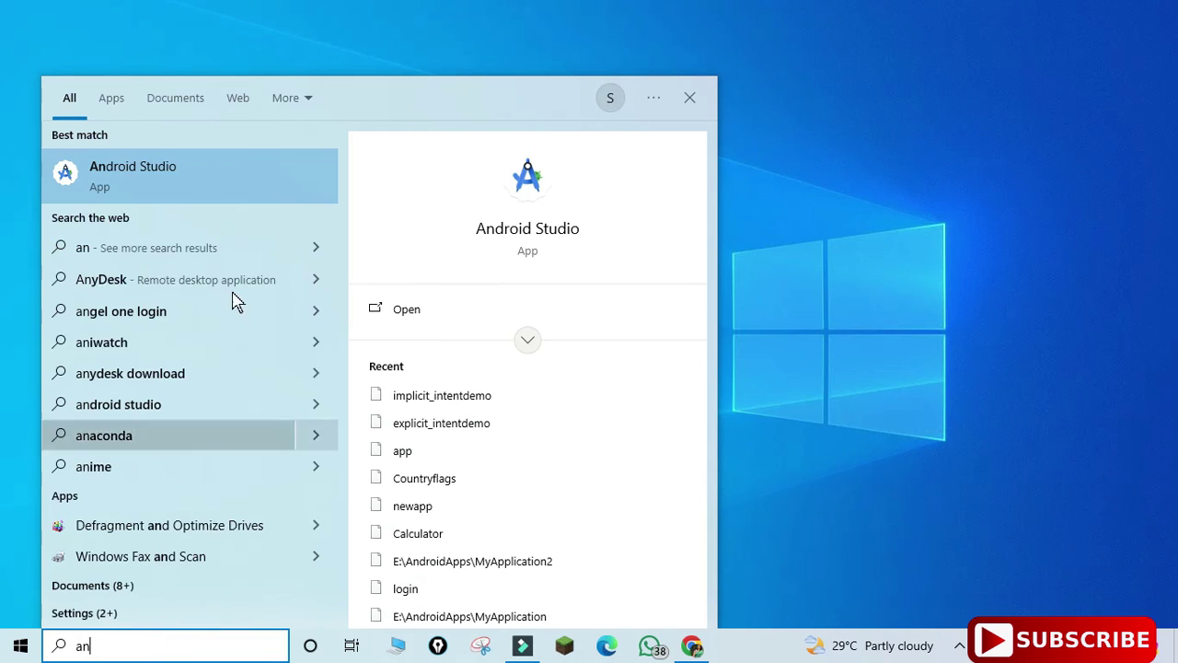
left_click(291, 177)
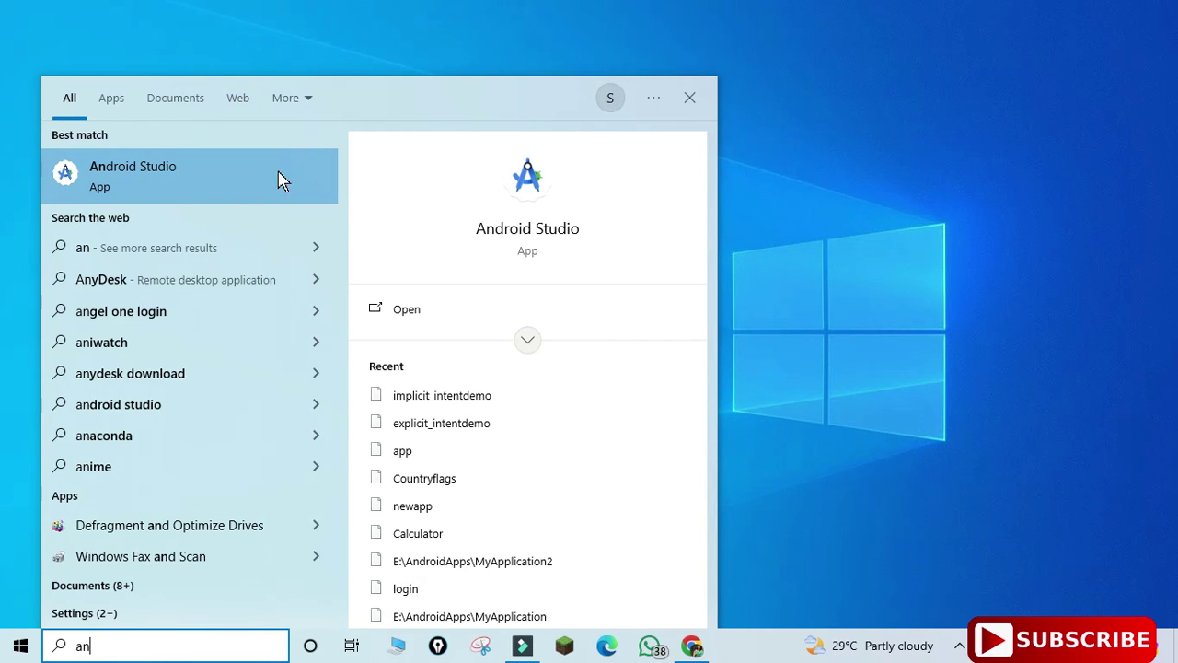
right_click(255, 179)
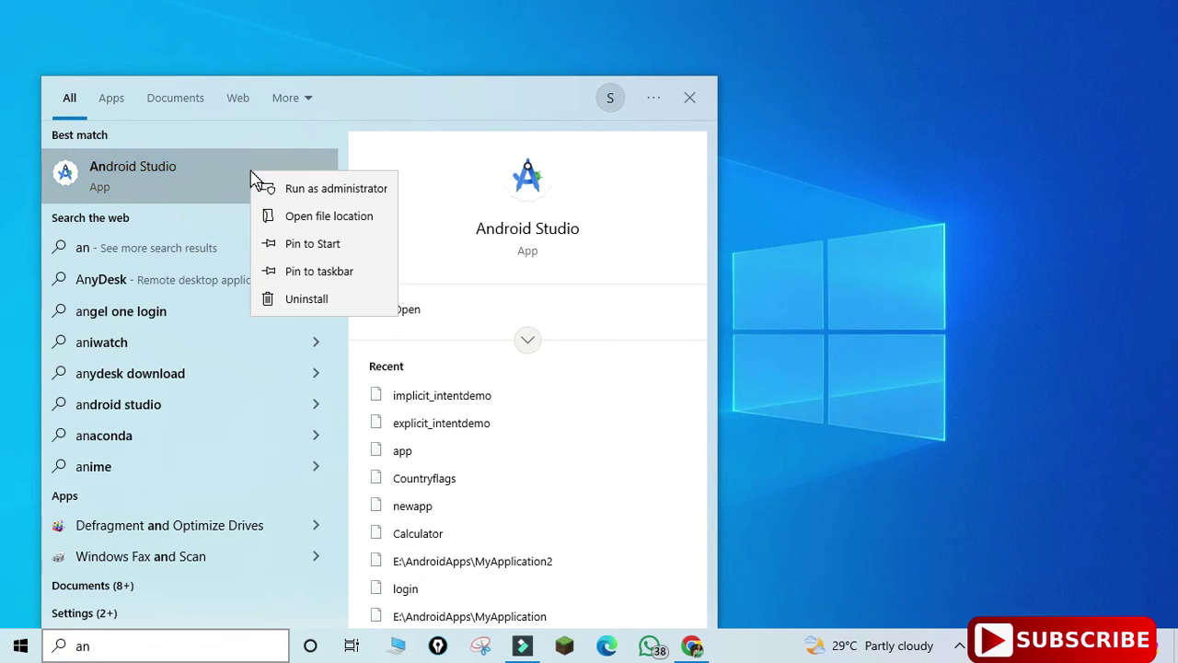
left_click(308, 217)
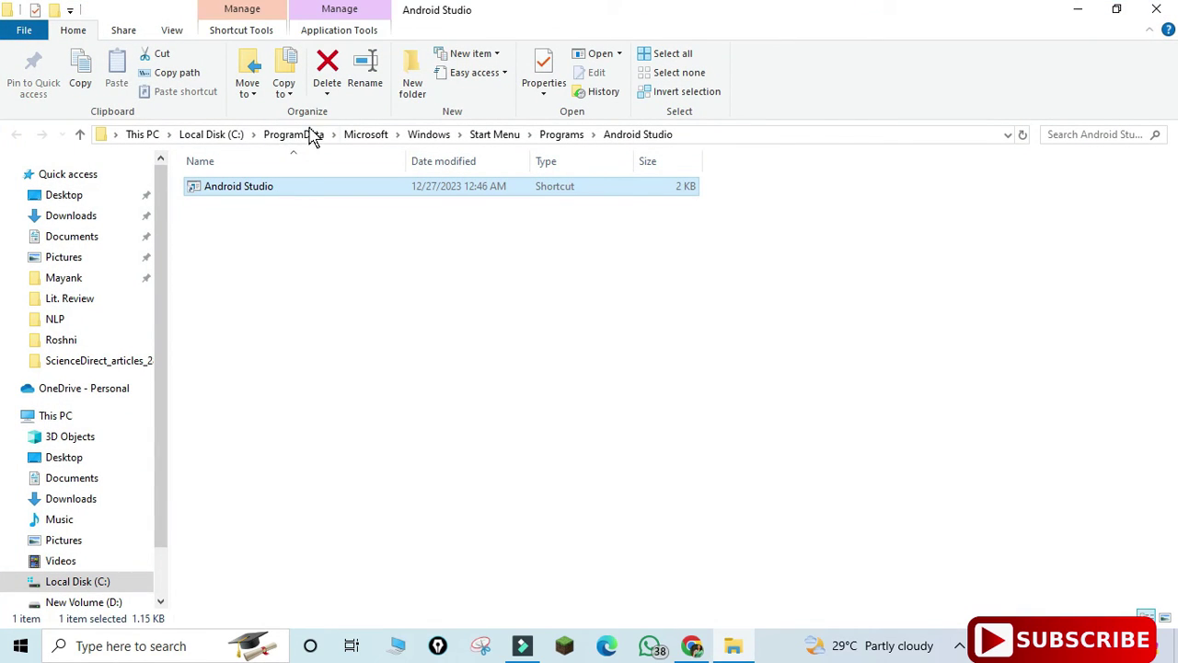
left_click(324, 72)
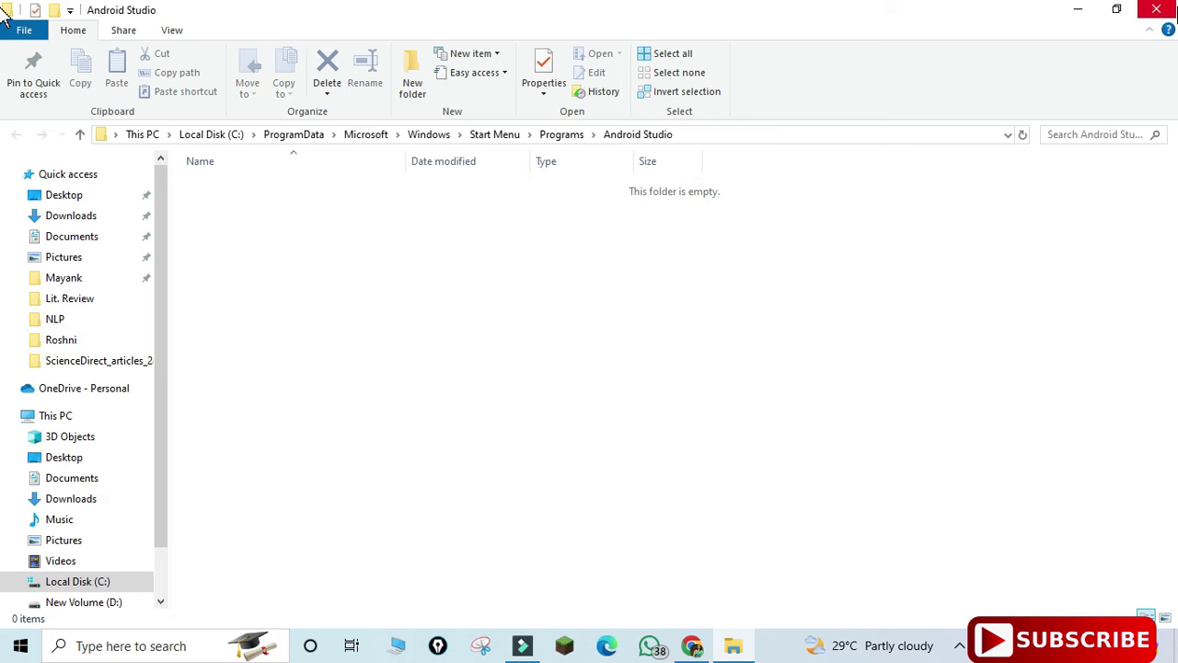
left_click(1157, 9)
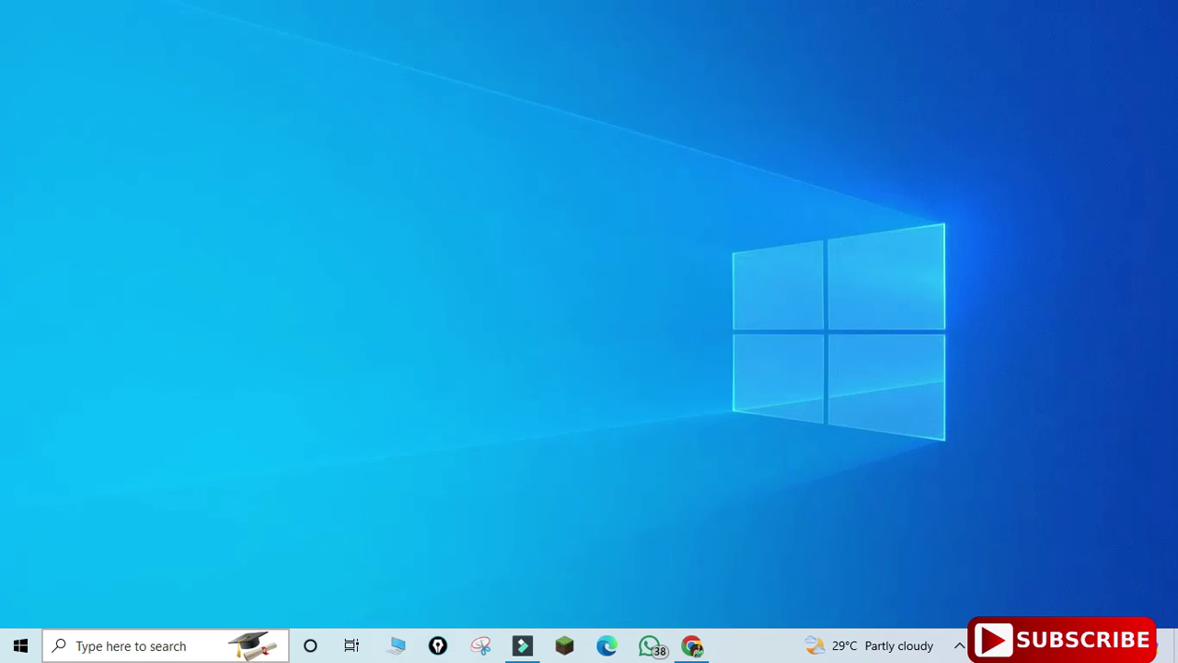
left_click(111, 648)
type("an")
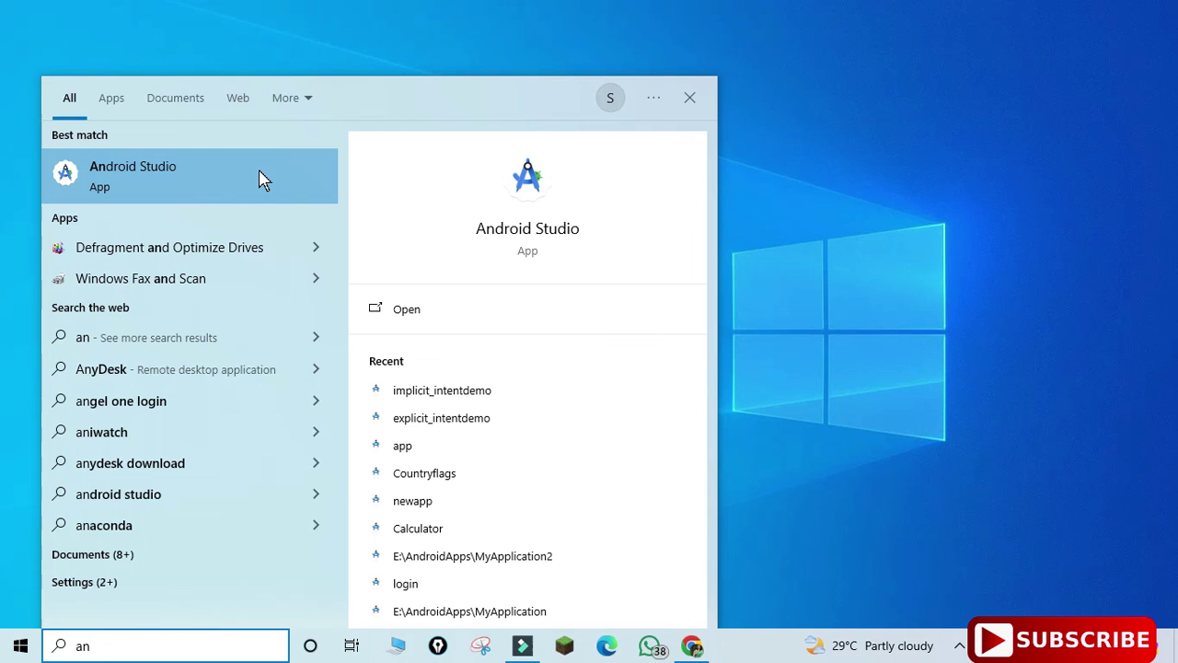
left_click(260, 178)
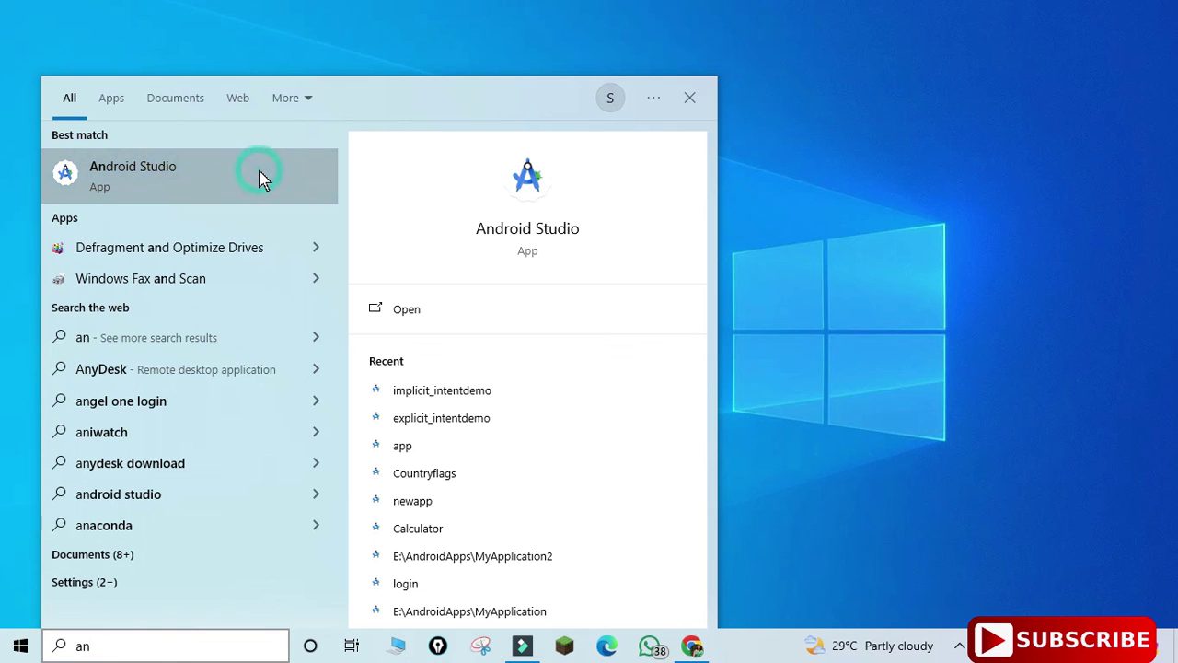
left_click(261, 178)
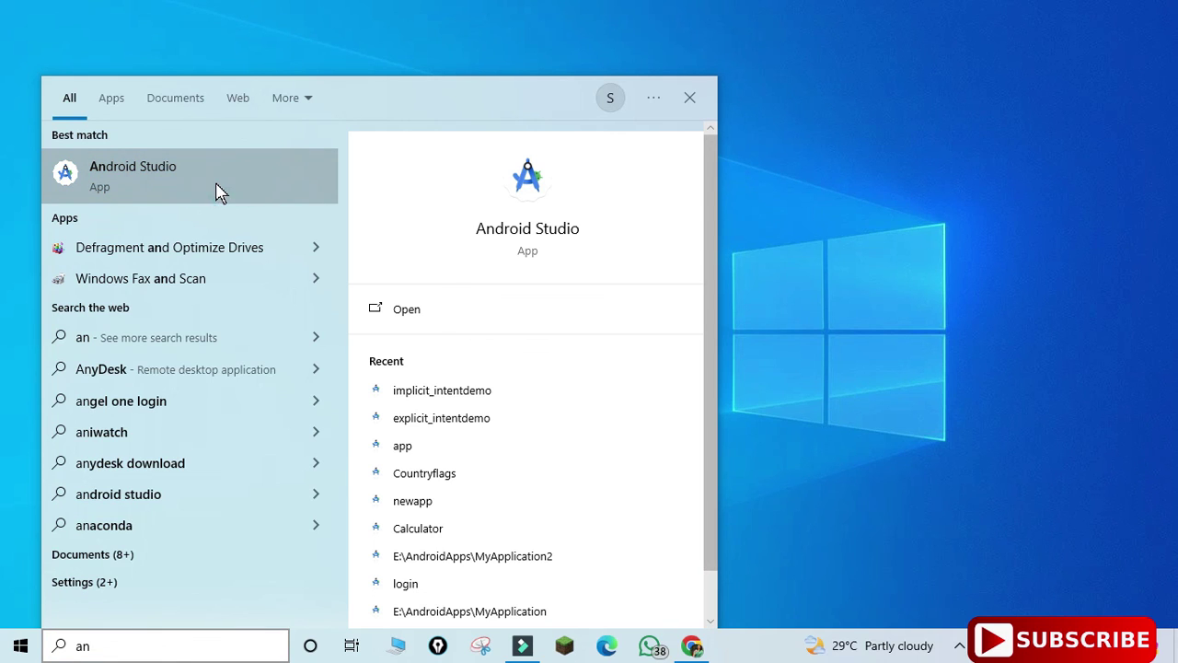
left_click(782, 404)
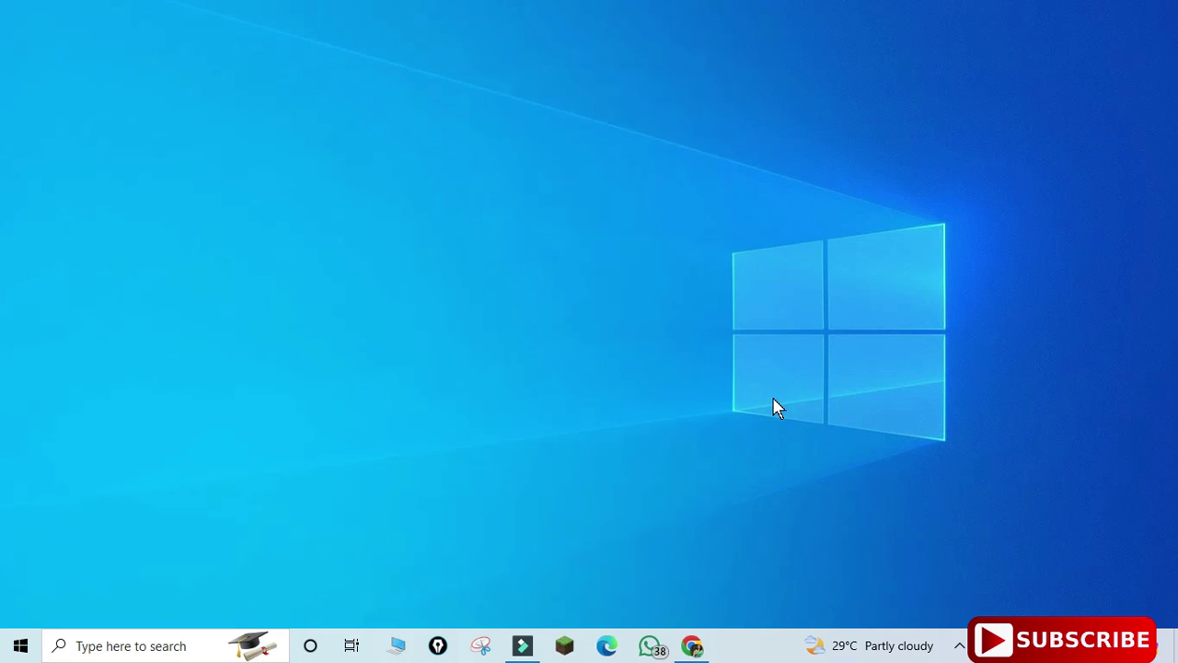